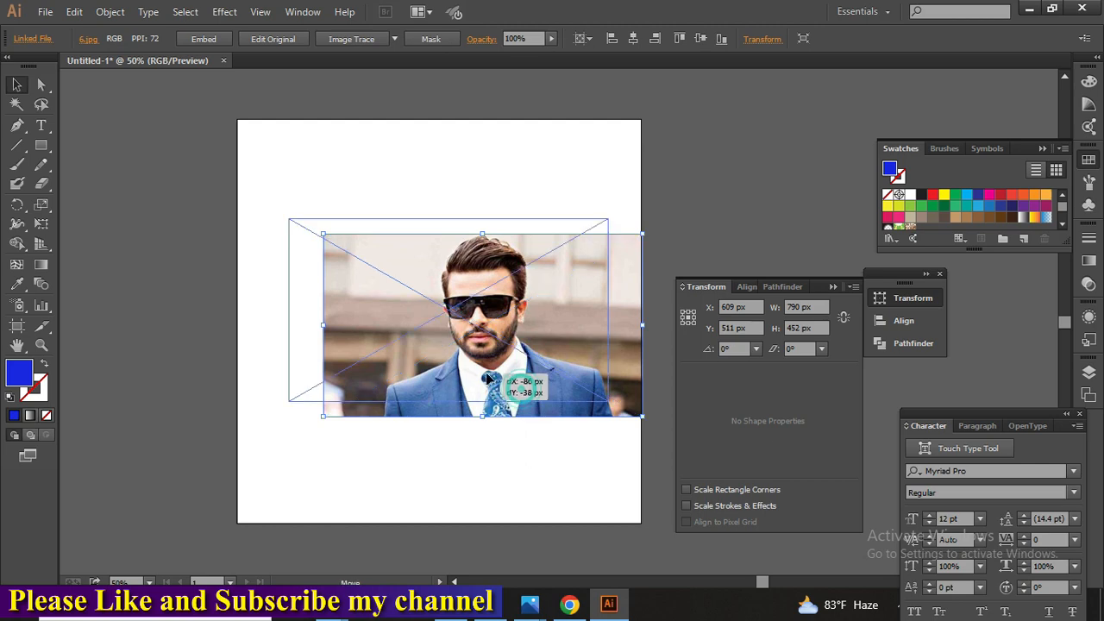
Lock the placed portrait photo in position on the artboard
click(512, 426)
key(ctrl+plus)
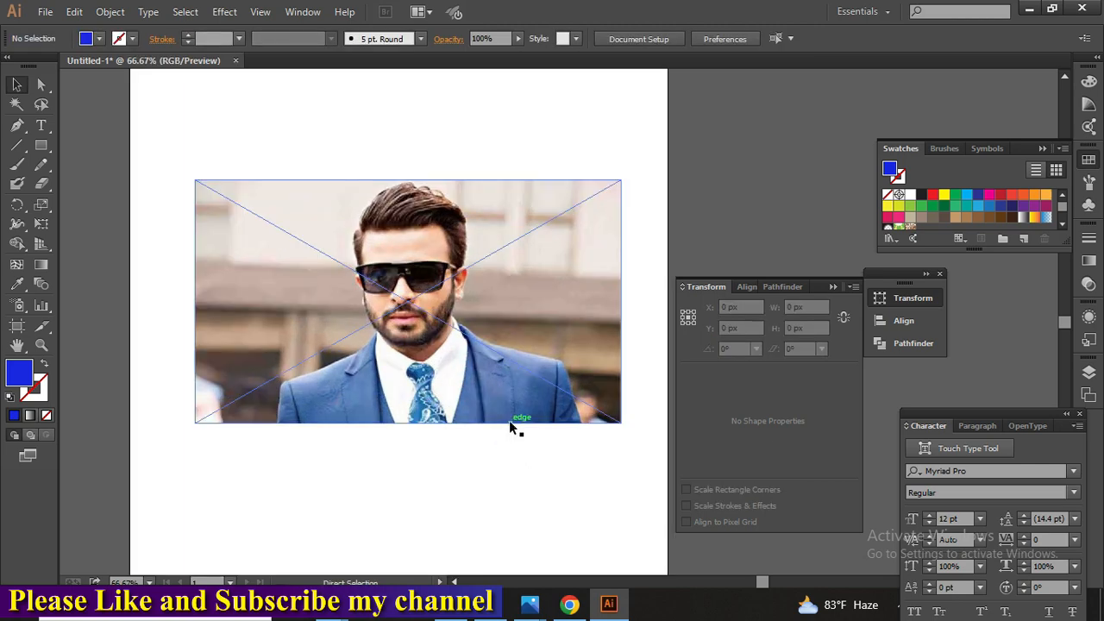
key(ctrl+plus)
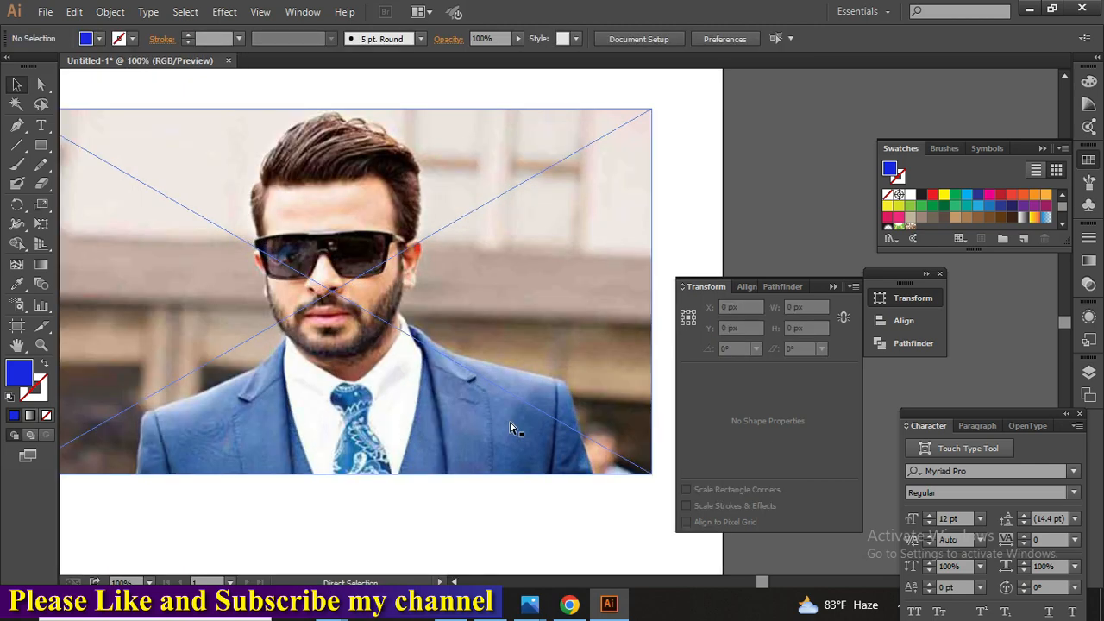
key(ctrl+minus)
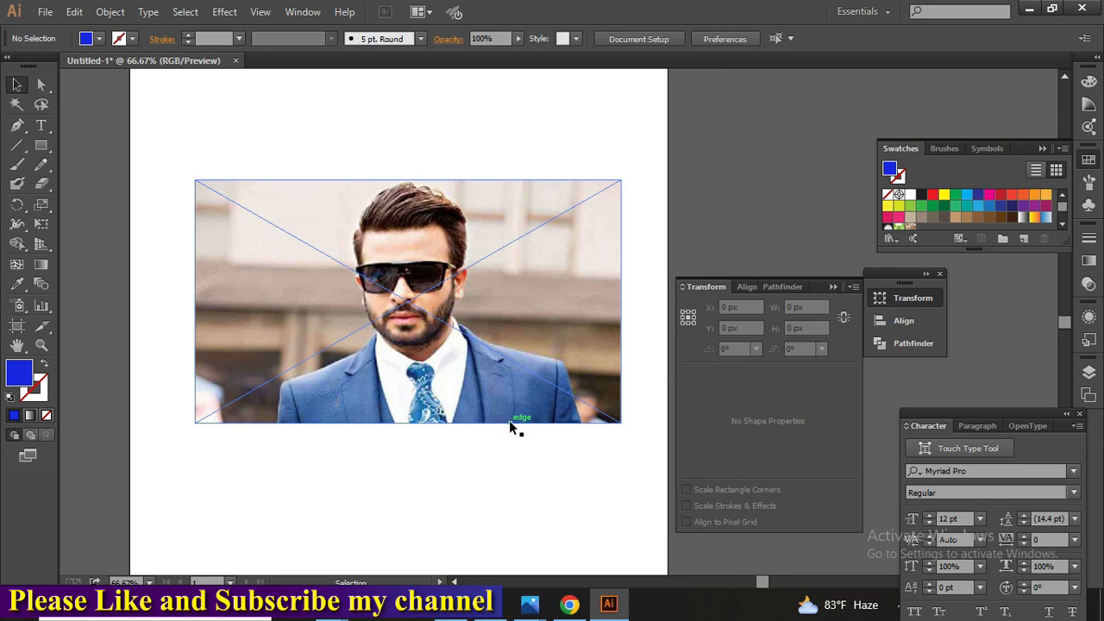
click(461, 336)
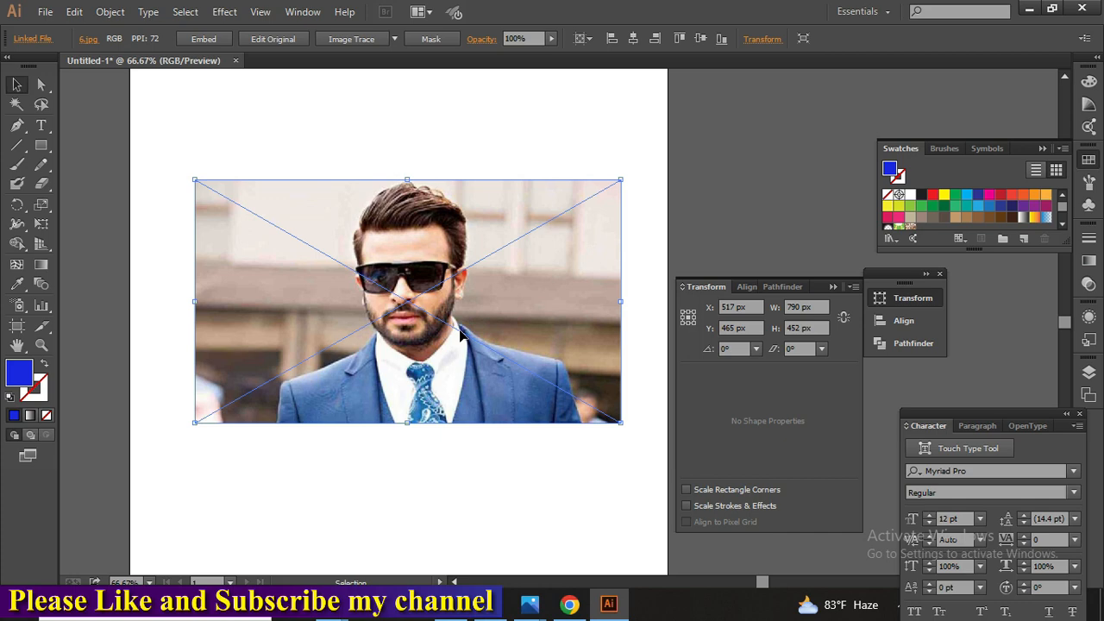
key(a)
key(ctrl+2)
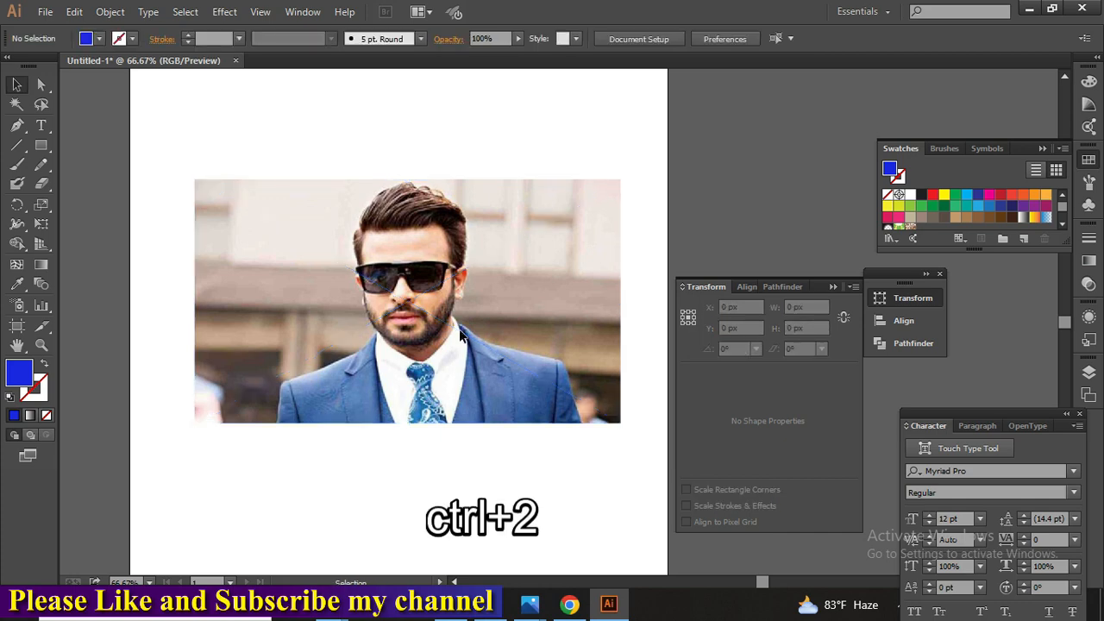
With the Pen tool, start an outline where the left sleeve meets the photo's bottom edge and trace it up onto the shoulder
key(ctrl+plus)
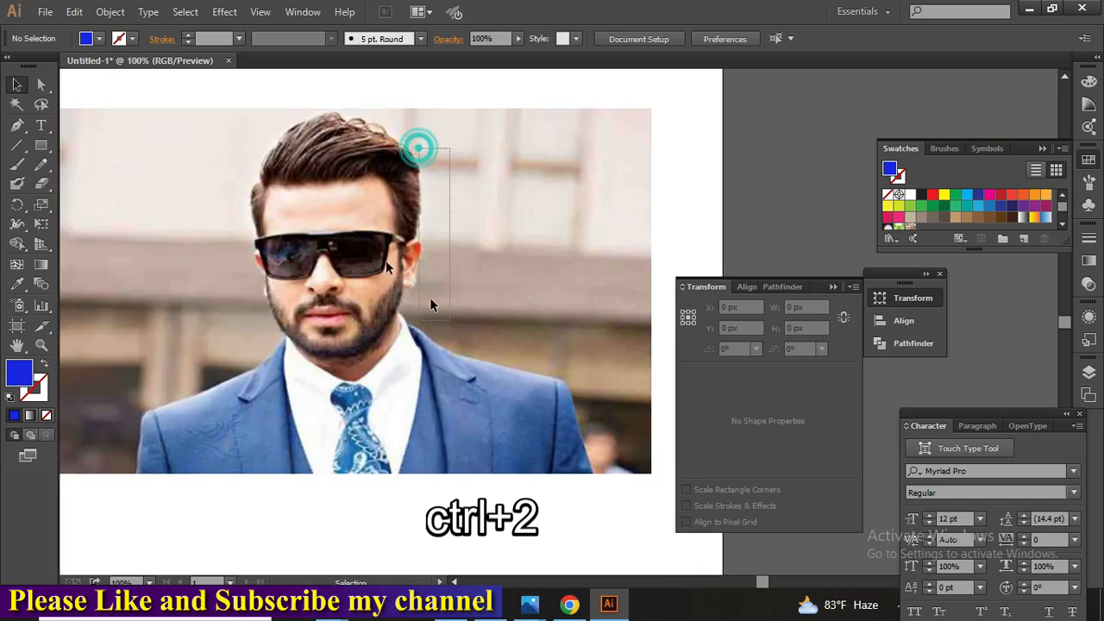
drag(208, 299, 308, 279)
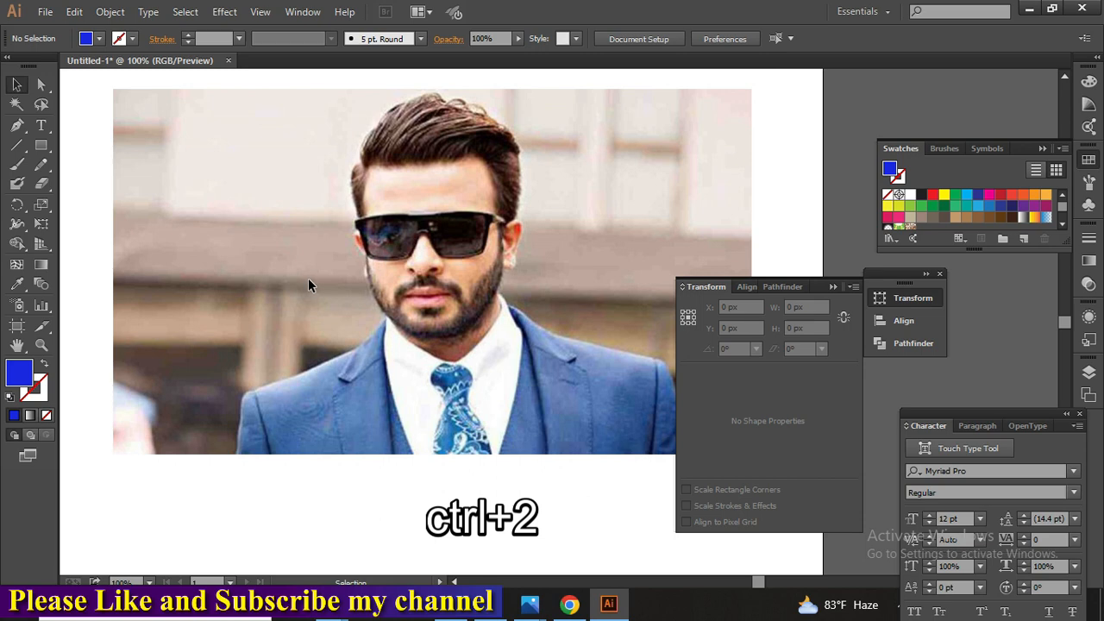
key(ctrl+plus)
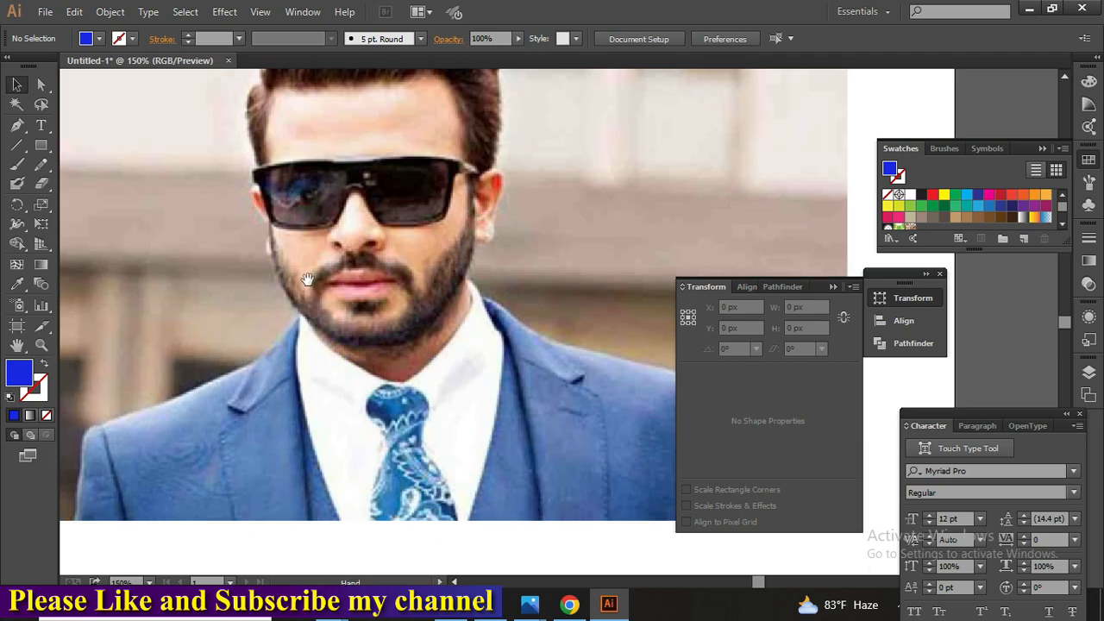
drag(308, 279, 379, 257)
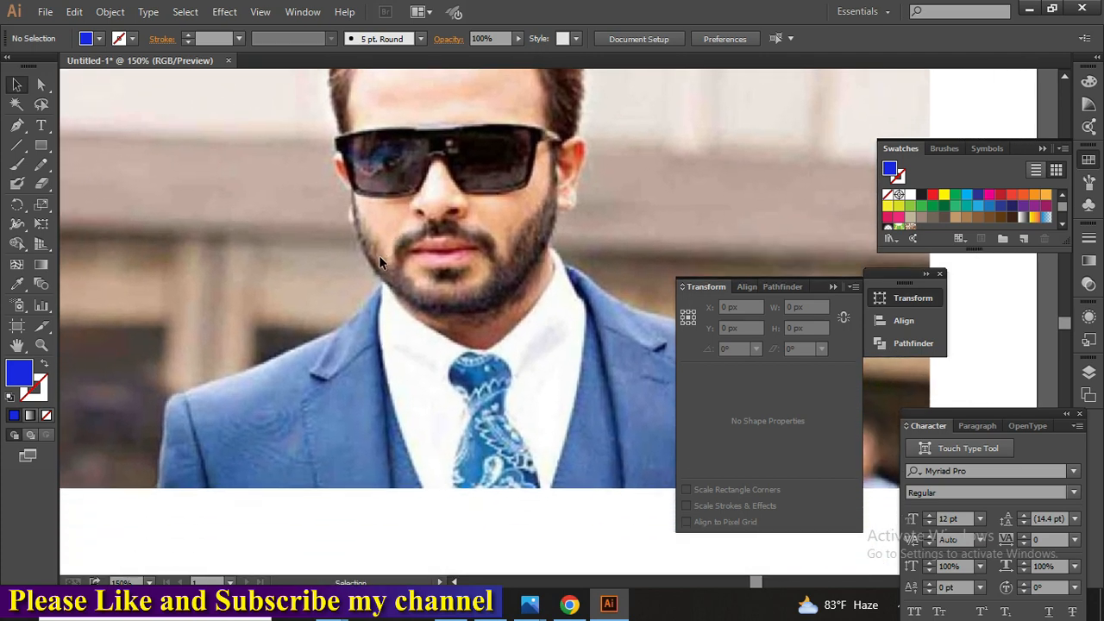
key(ctrl+plus)
drag(357, 353, 458, 274)
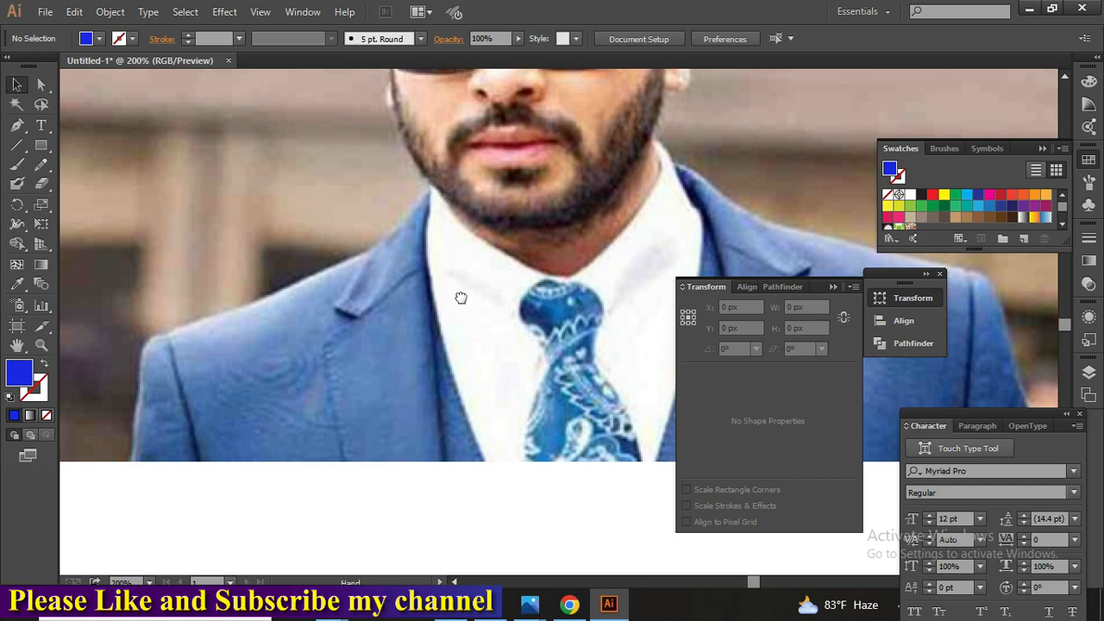
drag(456, 295, 487, 310)
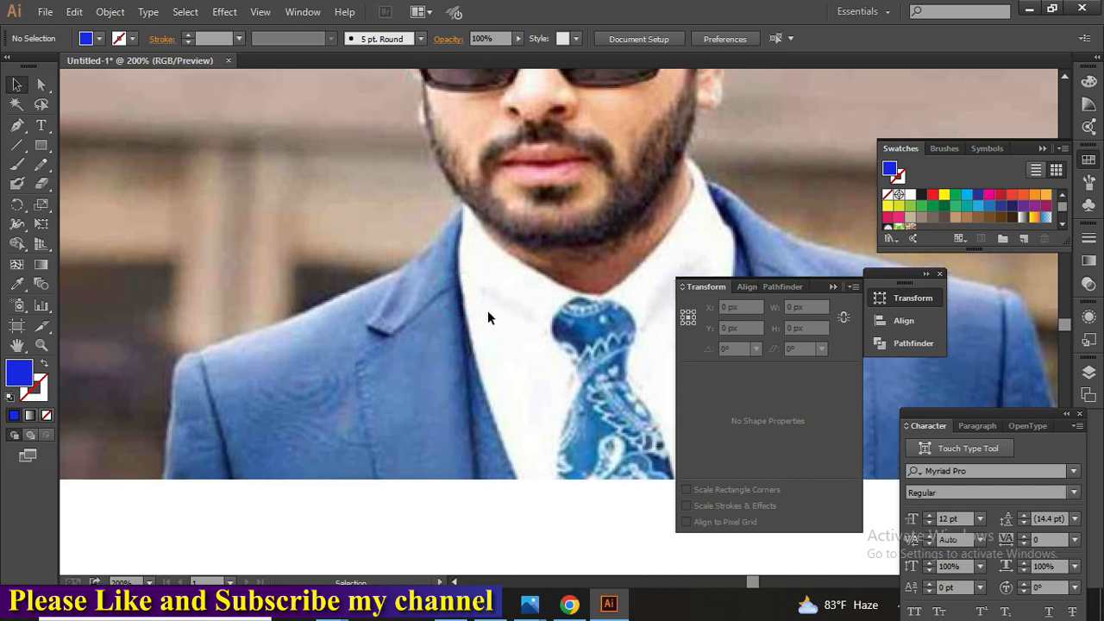
click(17, 125)
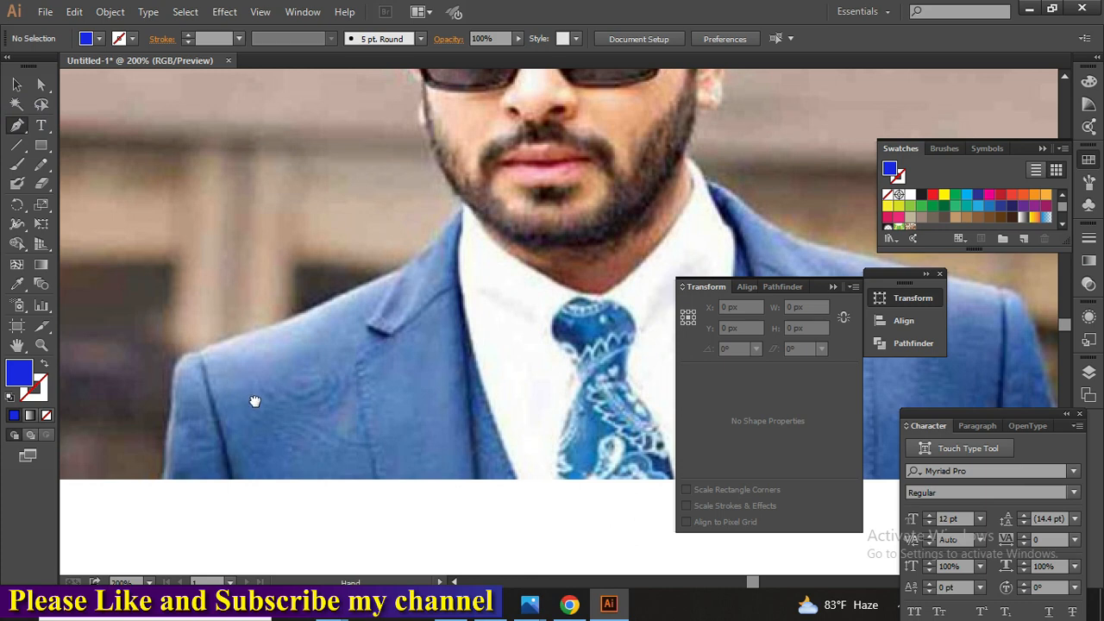
drag(253, 400, 329, 350)
scroll(327, 357, up, 1)
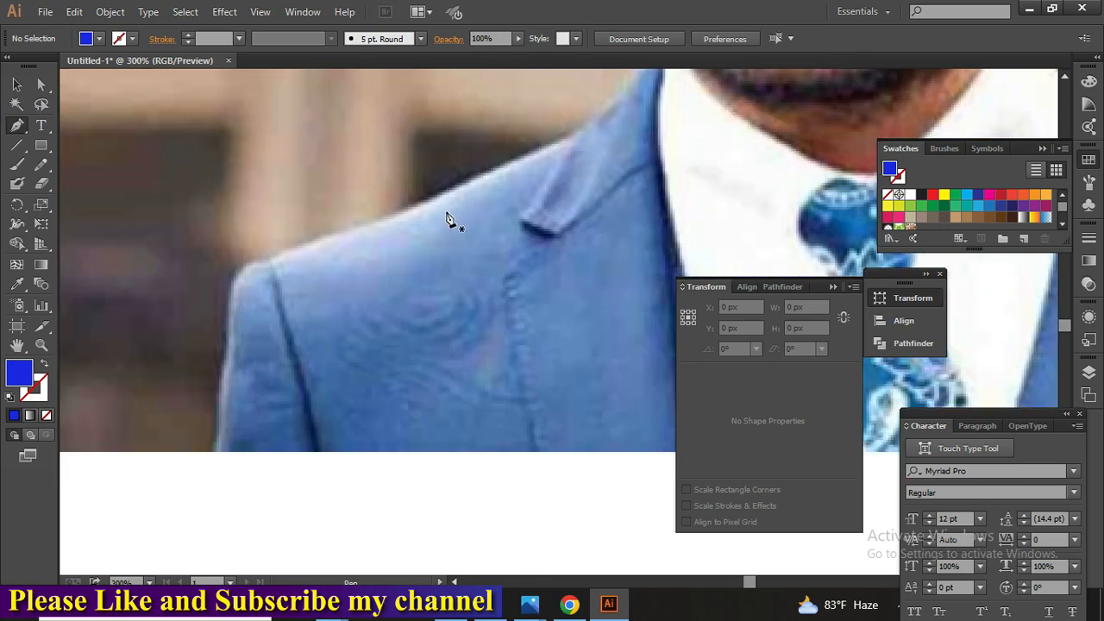
scroll(426, 299, up, 1)
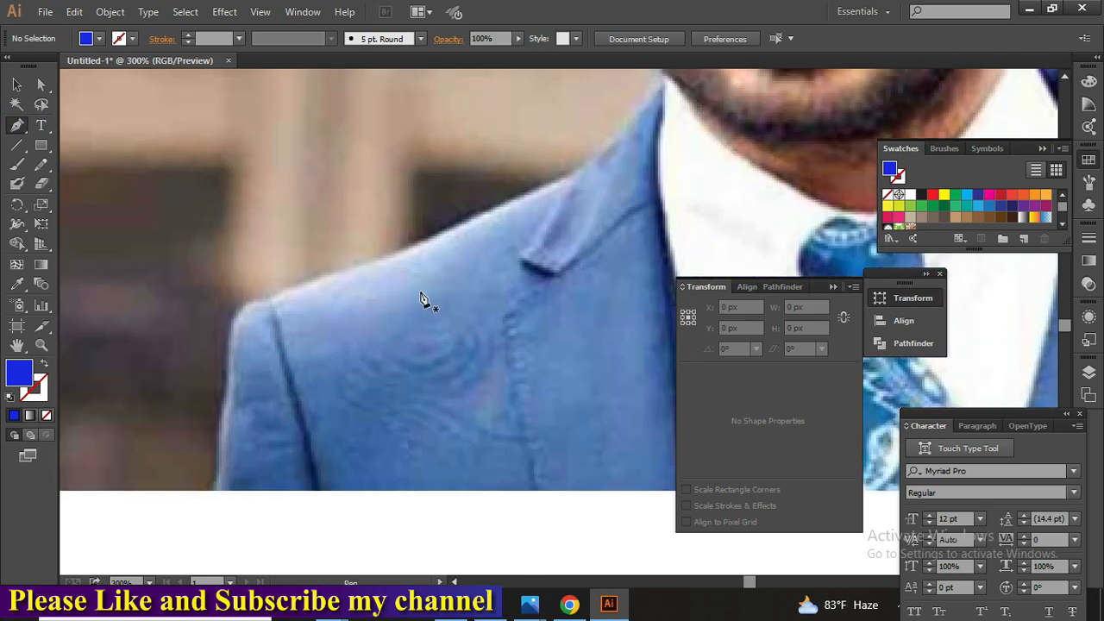
click(213, 492)
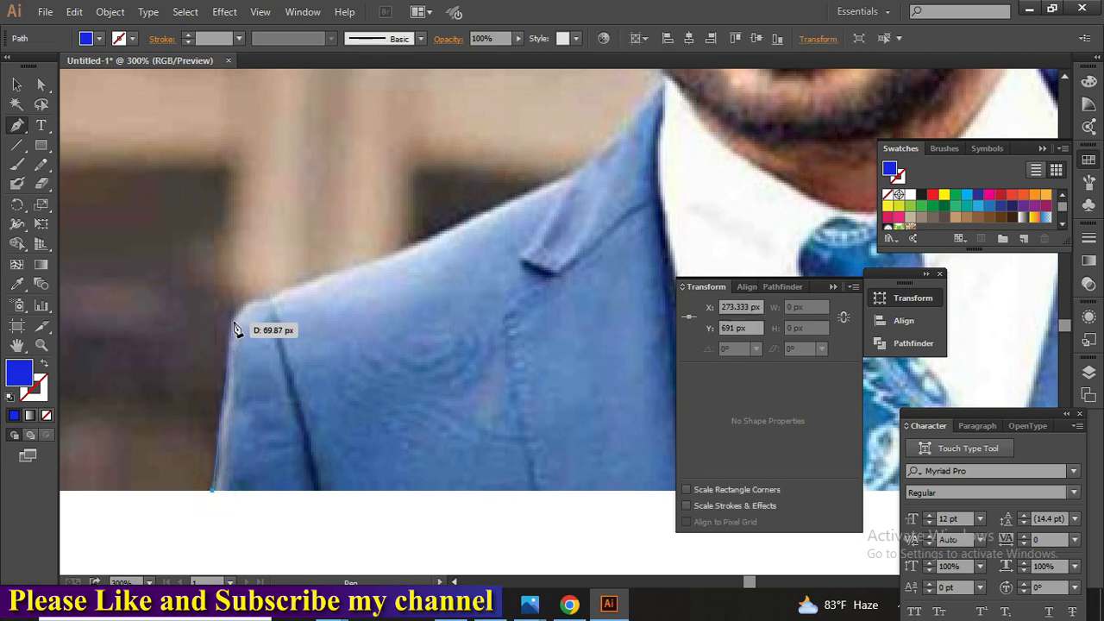
click(233, 320)
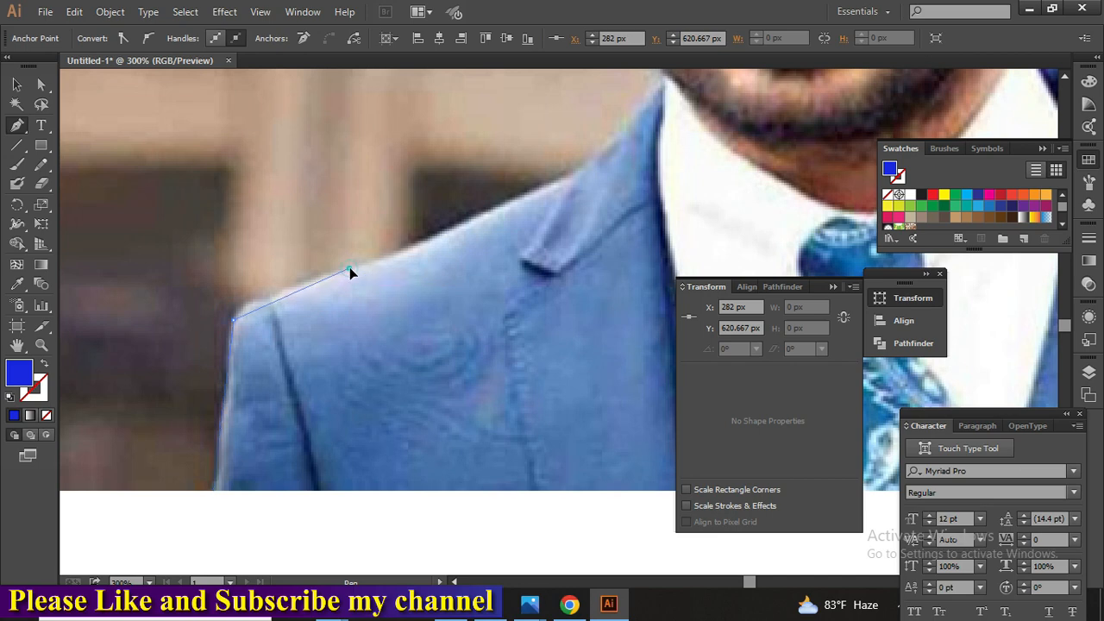
drag(348, 268, 412, 262)
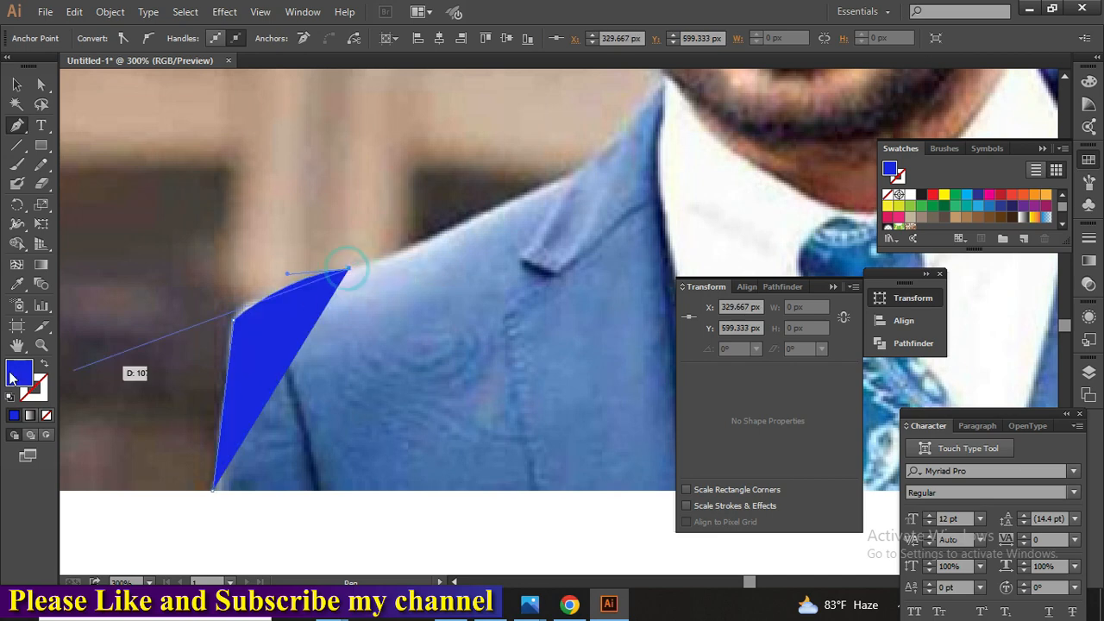
Swap fill and stroke to get an unfilled blue outline, and continue the path along the left shoulder to the shirt collar
click(43, 363)
drag(423, 323, 253, 458)
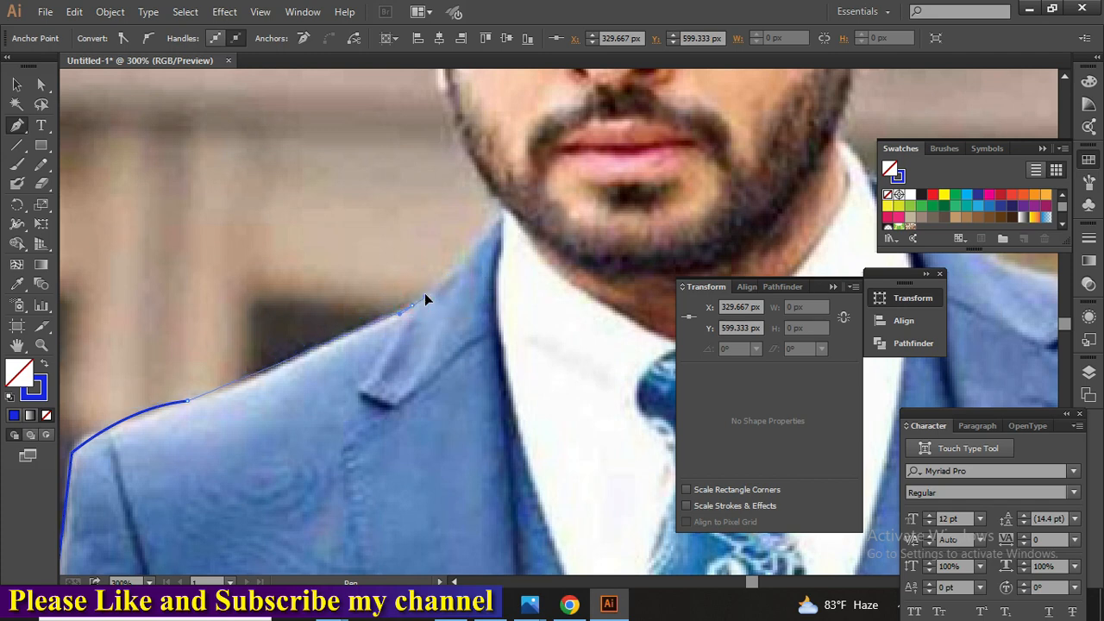
drag(412, 307, 416, 312)
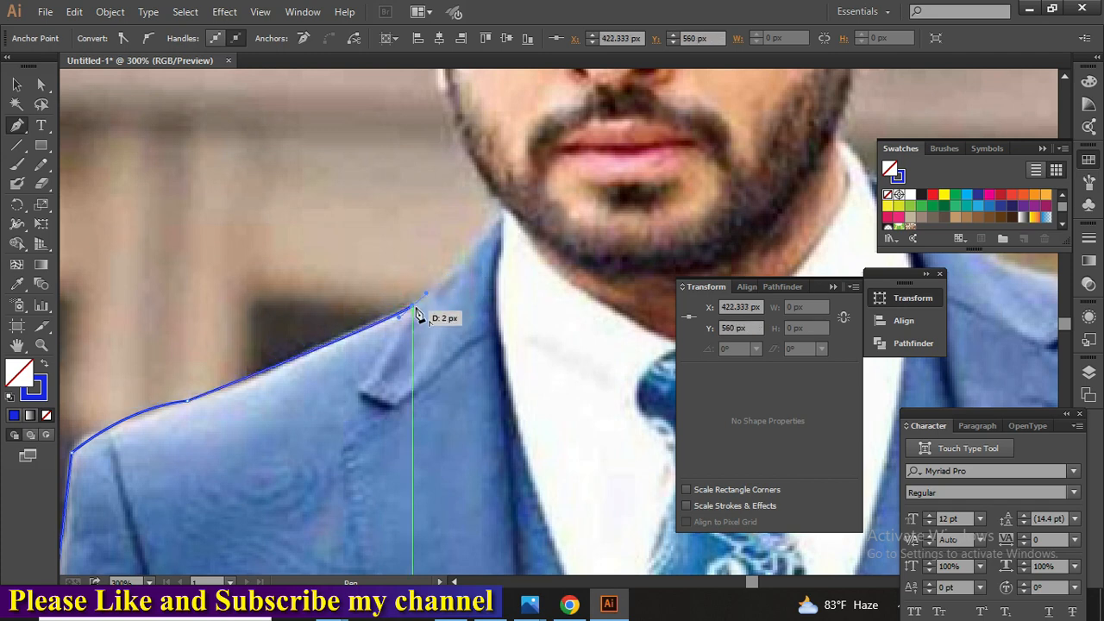
click(505, 216)
Extend the outline with a curve from the collar up the bearded left jaw to the lower edge of the sunglasses
scroll(485, 256, up, 3)
drag(442, 173, 467, 114)
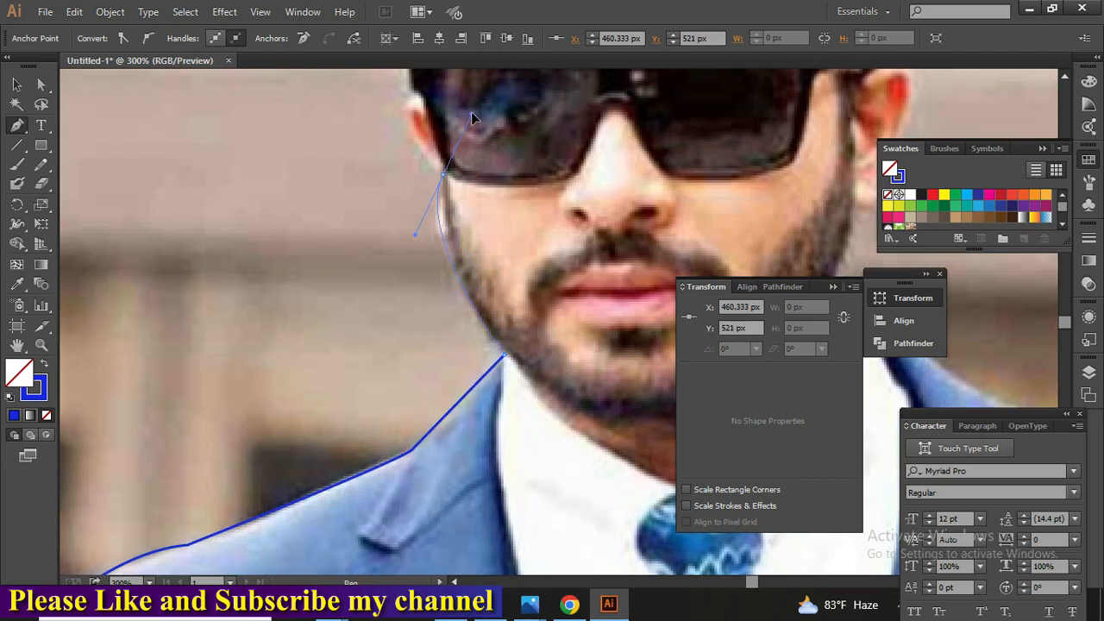
drag(442, 231, 480, 404)
key(ctrl+z)
drag(483, 363, 490, 277)
scroll(518, 388, up, 2)
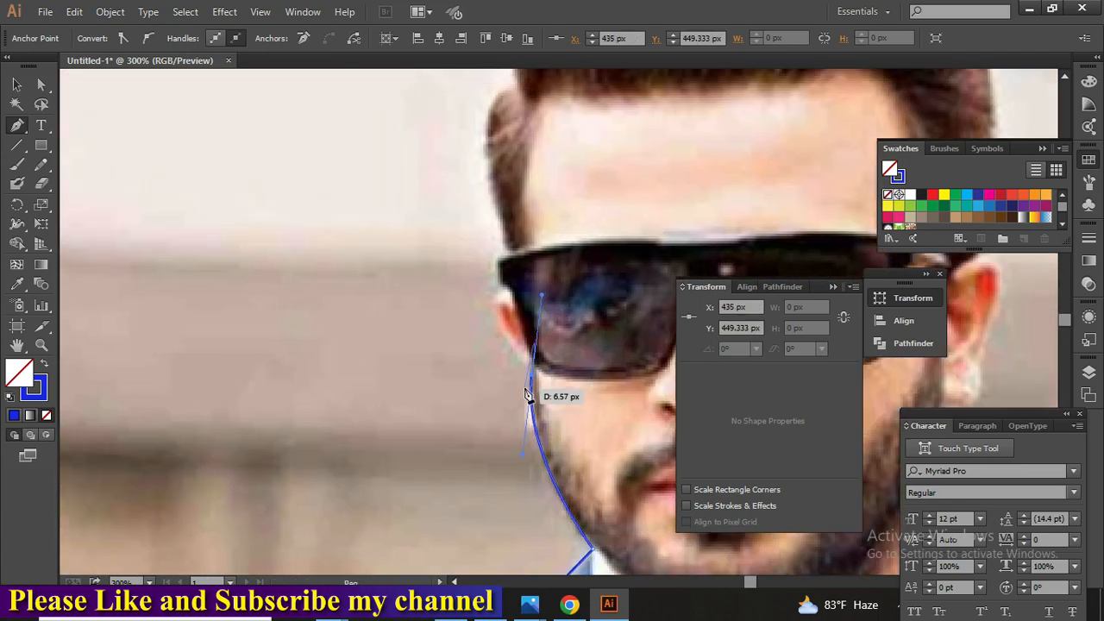
Trace the outline around the left ear up to the outer edge of the sunglasses
scroll(610, 435, up, 2)
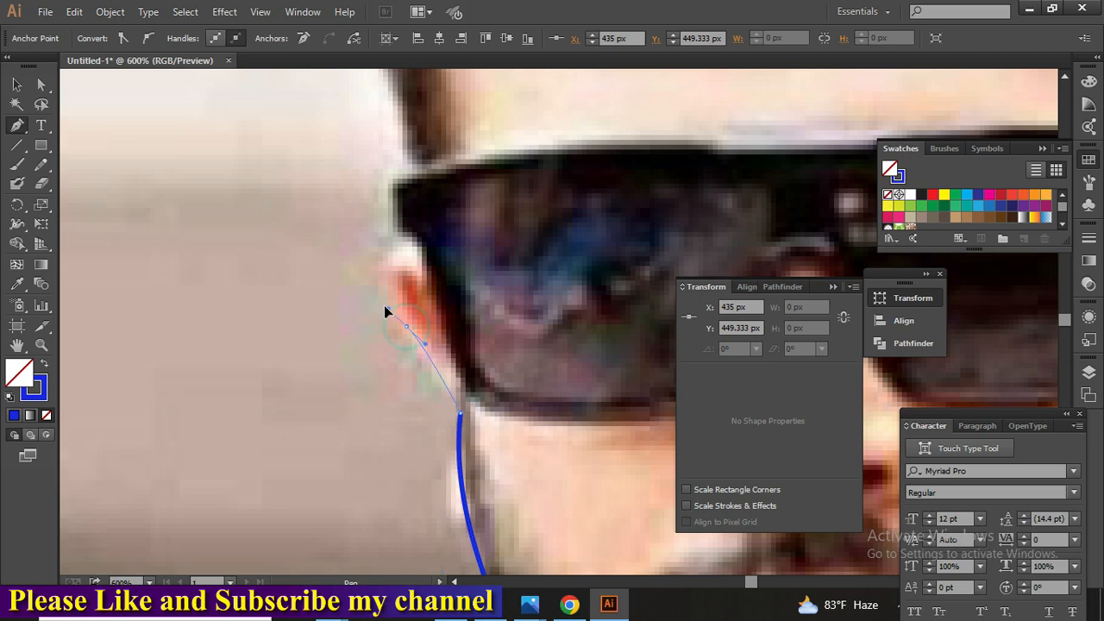
click(407, 327)
key(ctrl+minus)
drag(422, 337, 394, 428)
drag(423, 356, 445, 333)
click(422, 357)
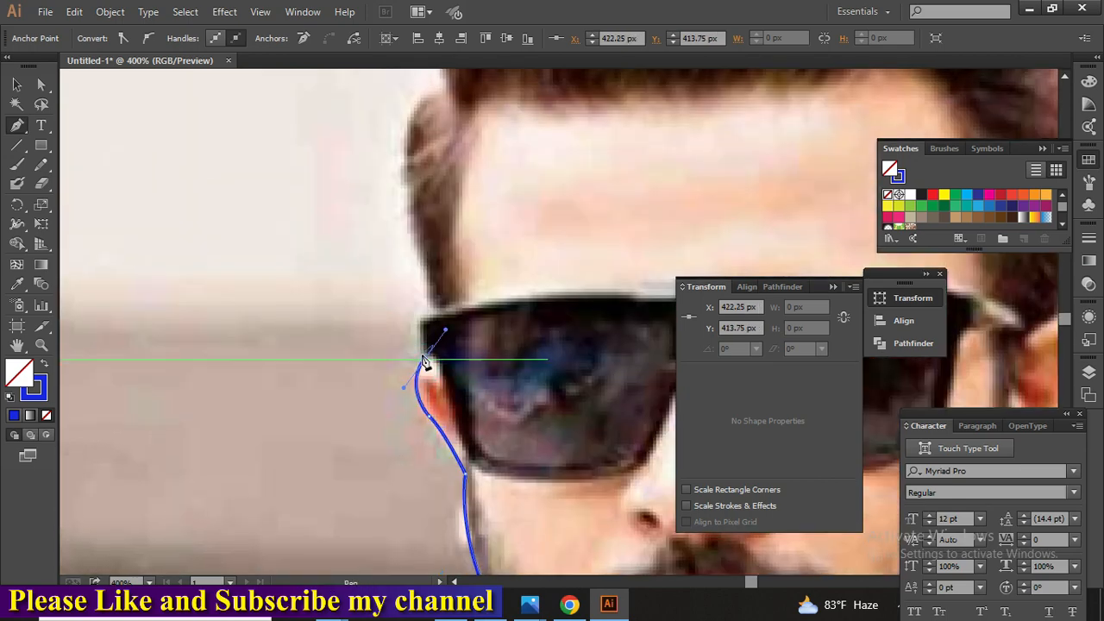
Carry the outline around the outer corner of the sunglasses and curve it up the left side of the hair
click(421, 317)
scroll(436, 319, up, 4)
drag(446, 242, 539, 208)
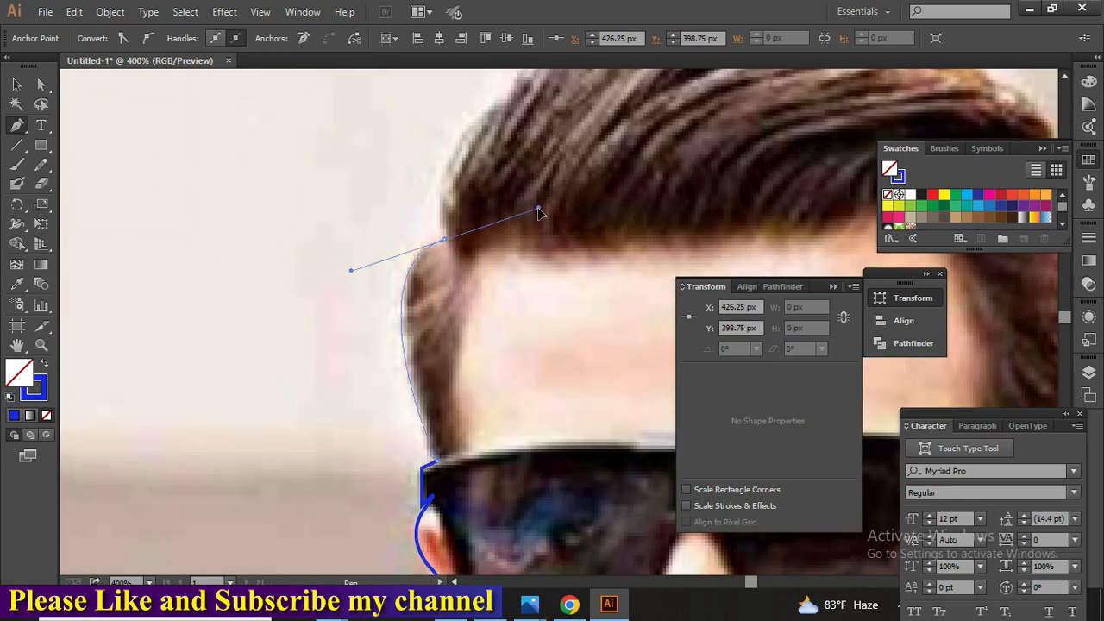
scroll(450, 457, up, 4)
click(511, 416)
drag(468, 409, 258, 401)
key(ctrl+minus)
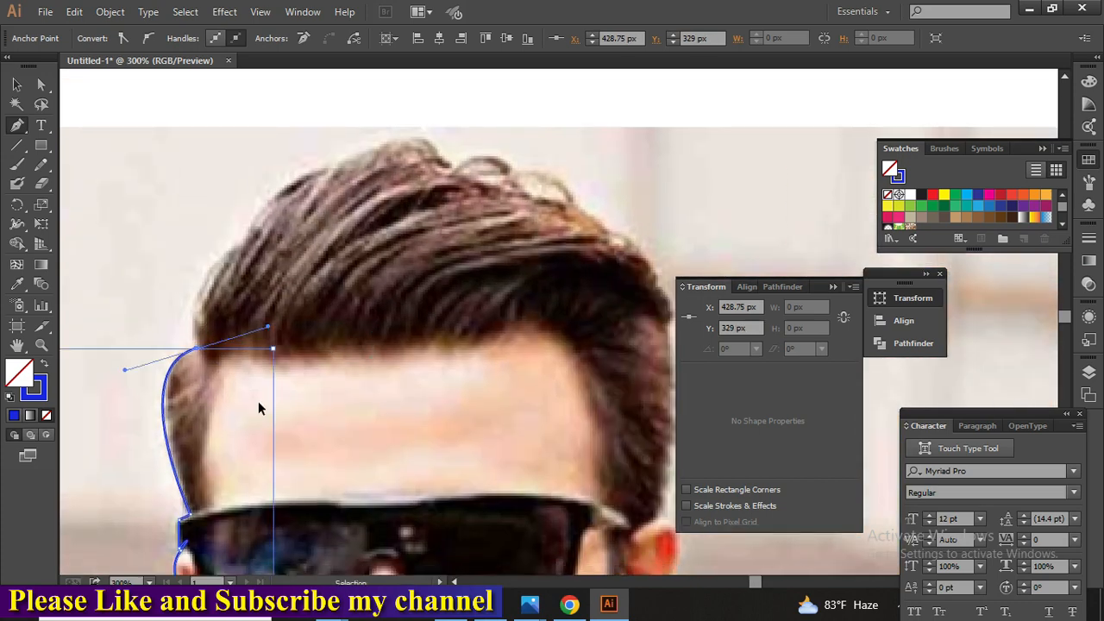
key(ctrl+z)
drag(643, 262, 986, 592)
key(ctrl+z)
drag(392, 348, 402, 443)
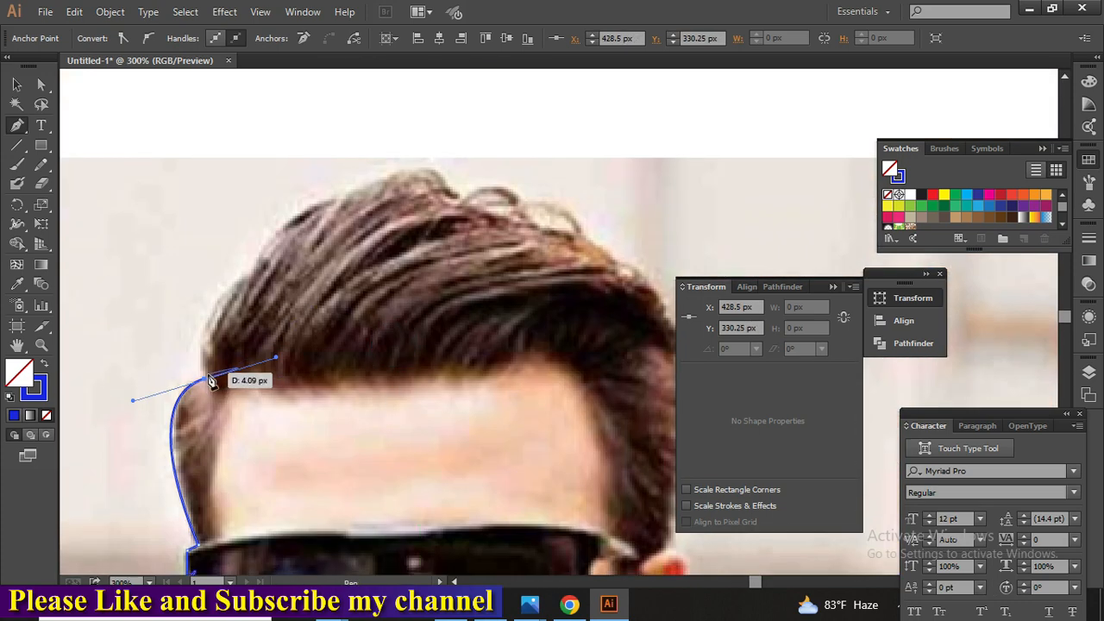
Continue the outline with one long curve from the left temple over the hair to the top of the head
click(209, 377)
drag(433, 173, 676, 141)
drag(578, 177, 374, 143)
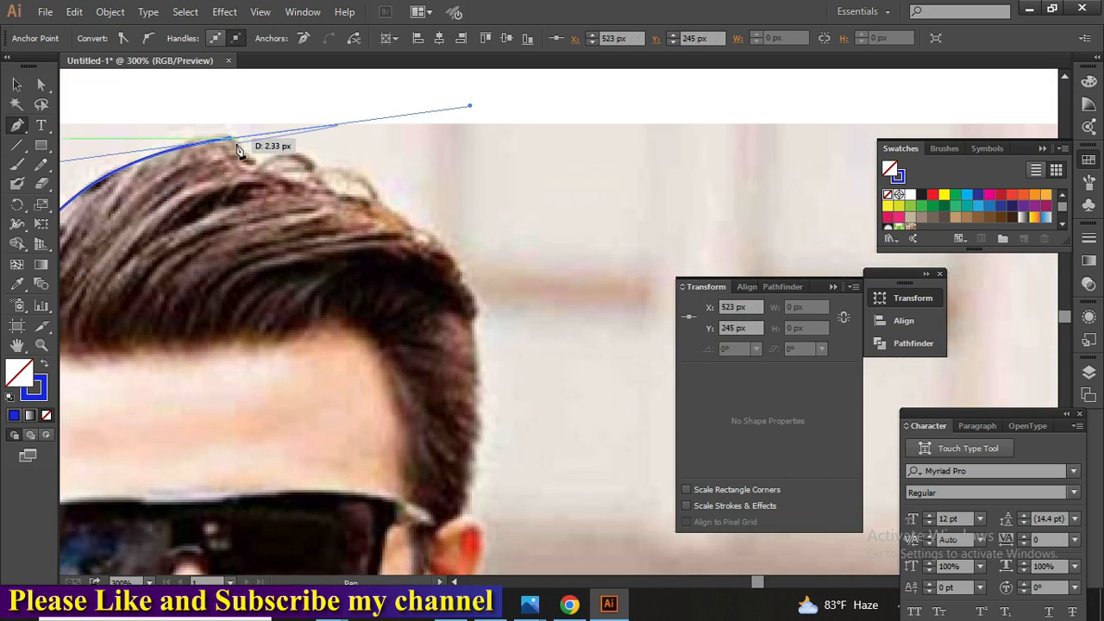
click(231, 138)
drag(470, 359, 471, 515)
key(ctrl+z)
key(ctrl+z)
click(231, 139)
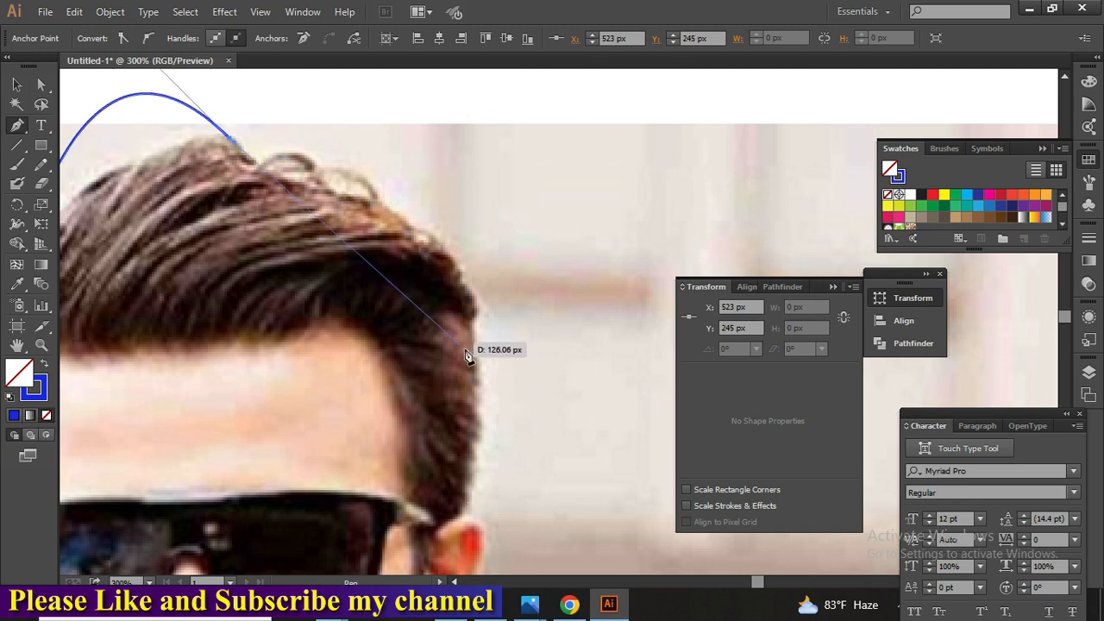
key(ctrl+z)
Trace the outline from the top of the head down the right side of the hair to the ear
click(230, 139)
mouse_move(472, 344)
mouse_down()
mouse_move(491, 484)
mouse_move(439, 489)
mouse_move(488, 357)
mouse_move(490, 395)
mouse_move(475, 333)
mouse_up()
key(ctrl+plus)
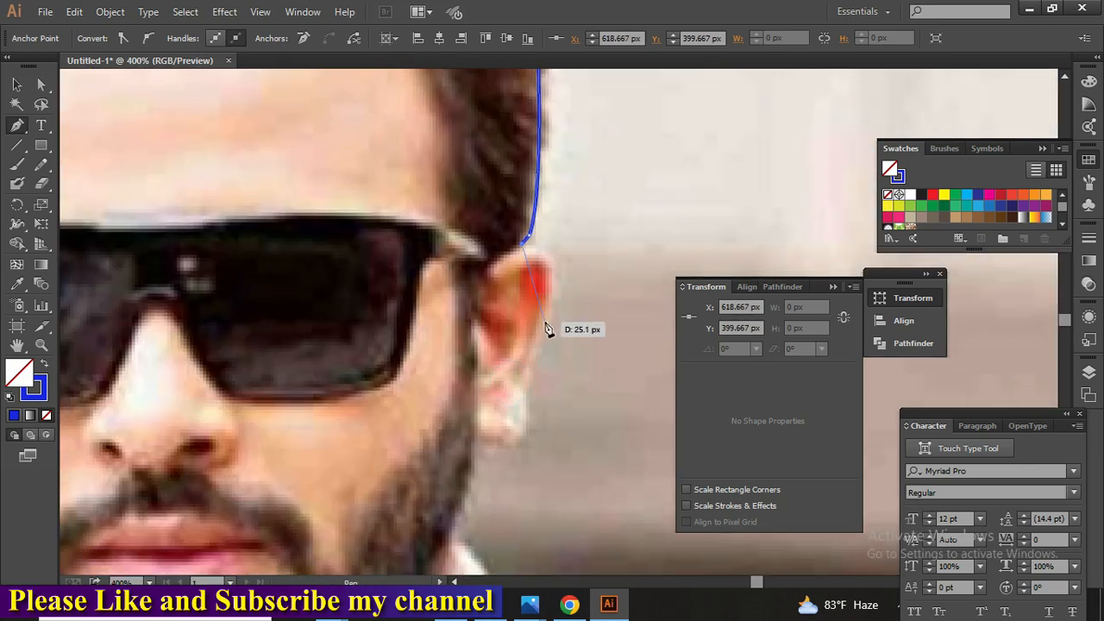
Extend the outline around the right ear, down the jaw and along the shirt collar to the jacket
drag(545, 320, 522, 390)
drag(533, 446, 484, 357)
click(476, 336)
drag(524, 418, 338, 271)
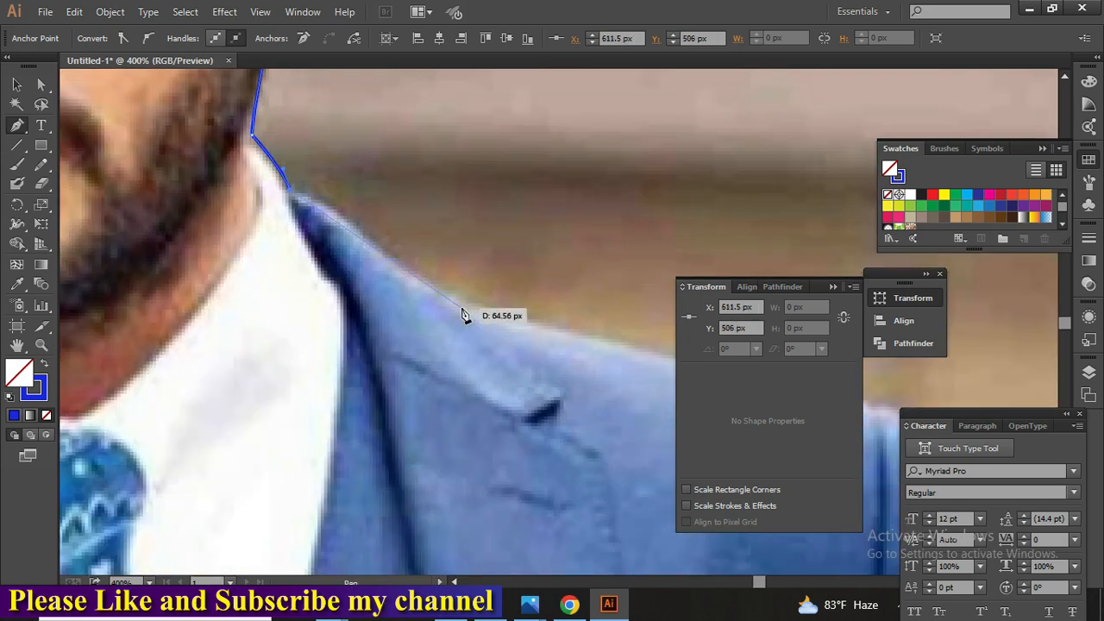
Trace the outline along the jacket's right lapel and shoulder with smooth curves, redoing the first segment
drag(422, 285, 438, 332)
key(ctrl+z)
drag(391, 258, 397, 283)
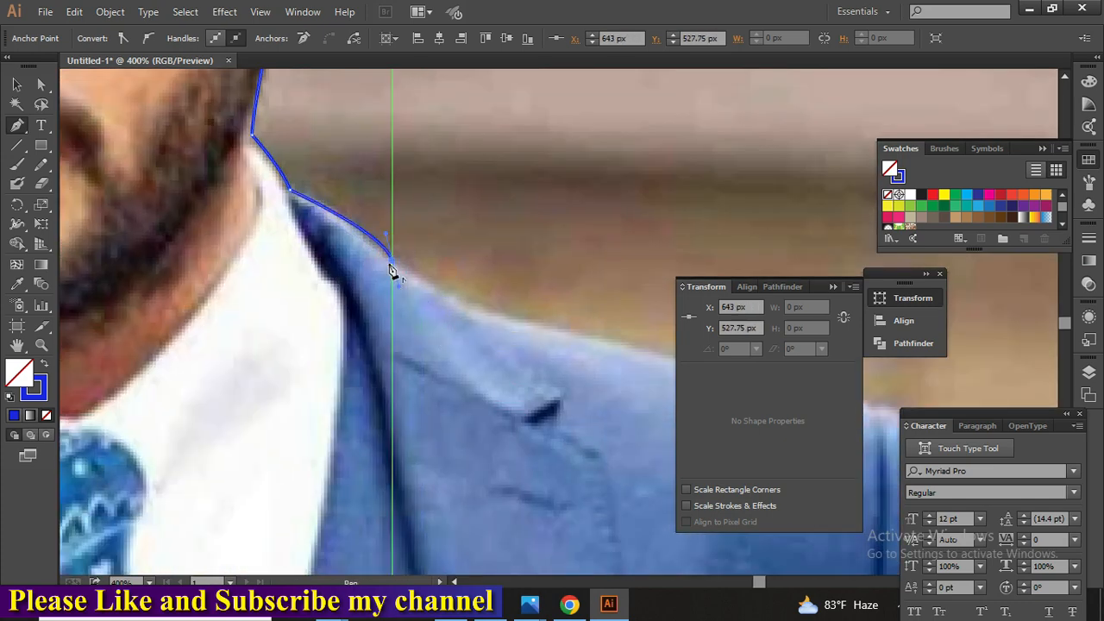
click(391, 258)
drag(552, 368, 338, 304)
drag(520, 307, 668, 320)
click(520, 307)
drag(540, 341, 301, 261)
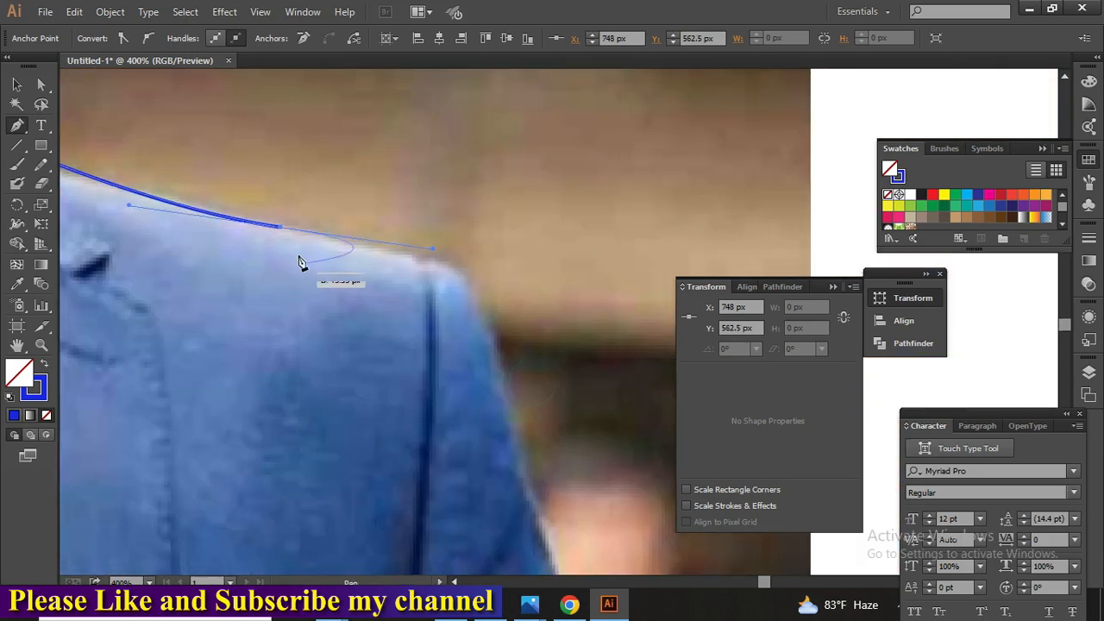
Trace down the right sleeve to the photo's bottom edge, close the outline at its starting point and deselect it
scroll(493, 394, down, 10)
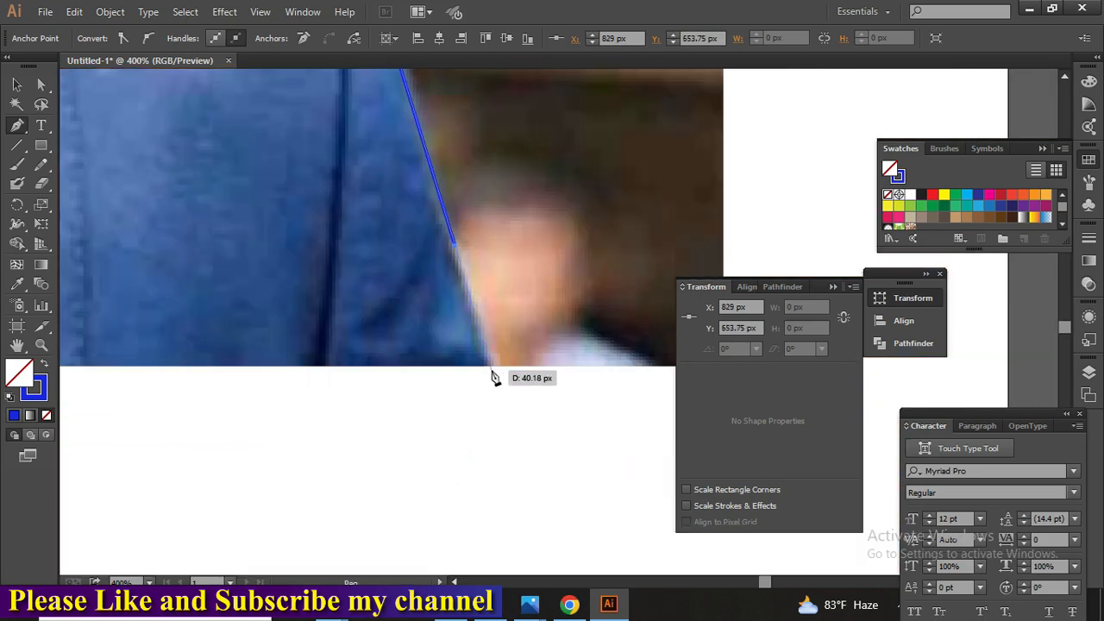
scroll(286, 426, left, 10)
key(ctrl+minus)
key(ctrl+minus)
key(ctrl+minus)
click(276, 353)
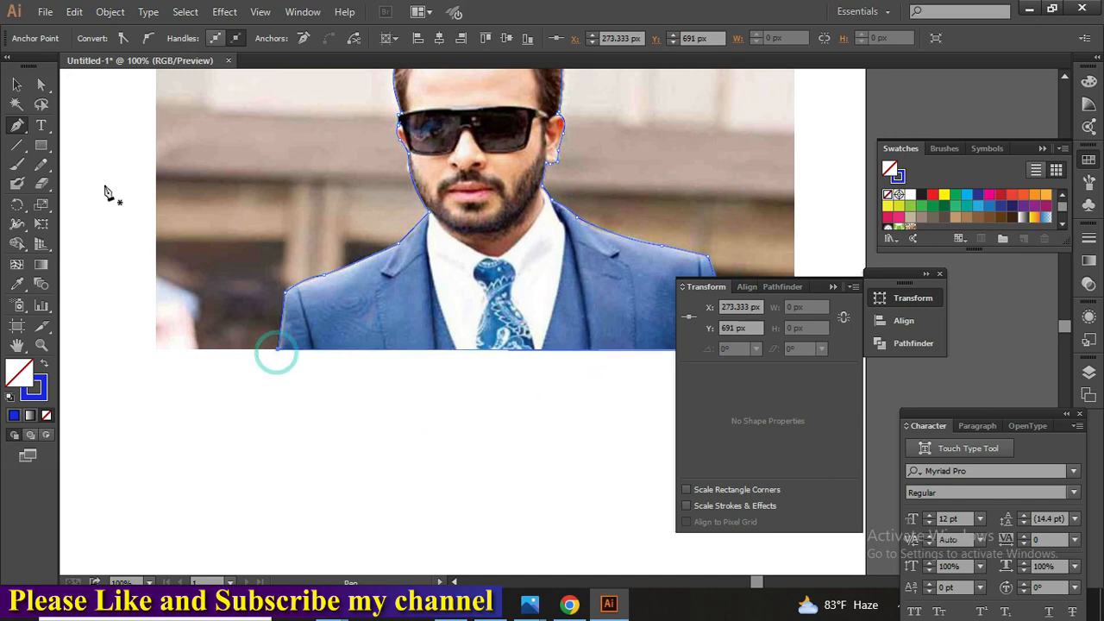
key(v)
click(262, 394)
drag(303, 437, 278, 487)
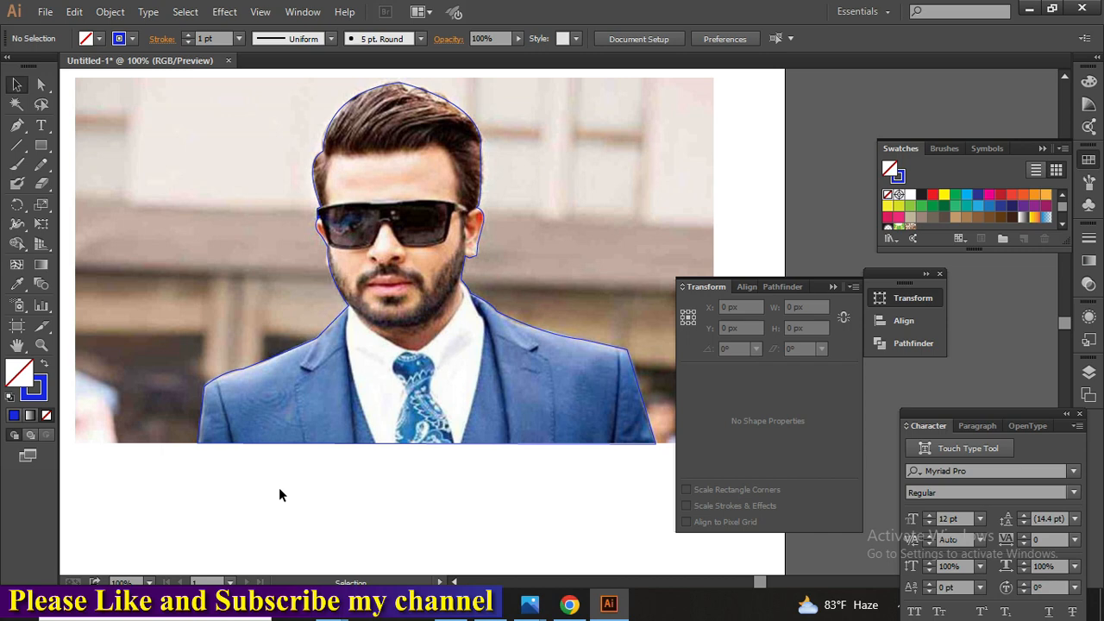
Unlock the photo, select it together with the traced outline, and make a clipping mask to cut out the man
drag(278, 495, 315, 529)
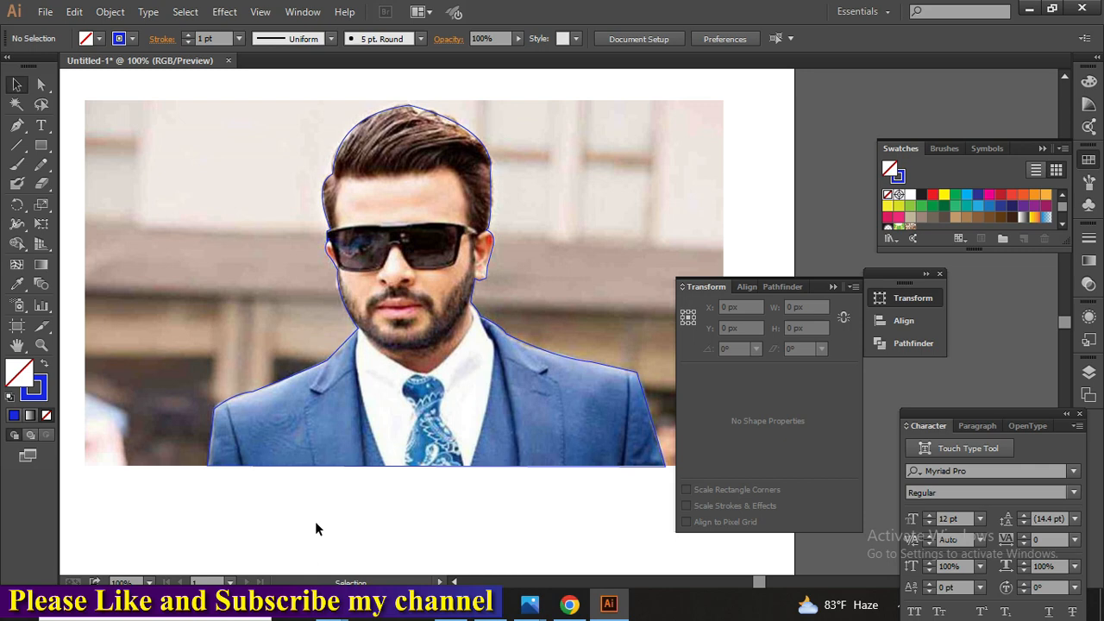
key(ctrl+minus)
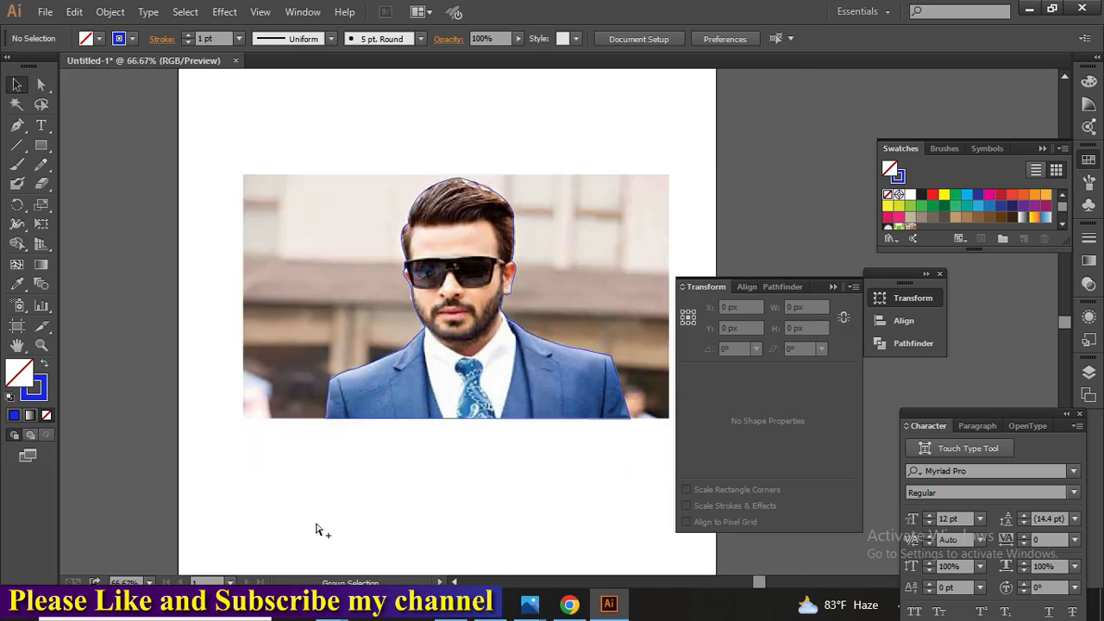
key(ctrl+a)
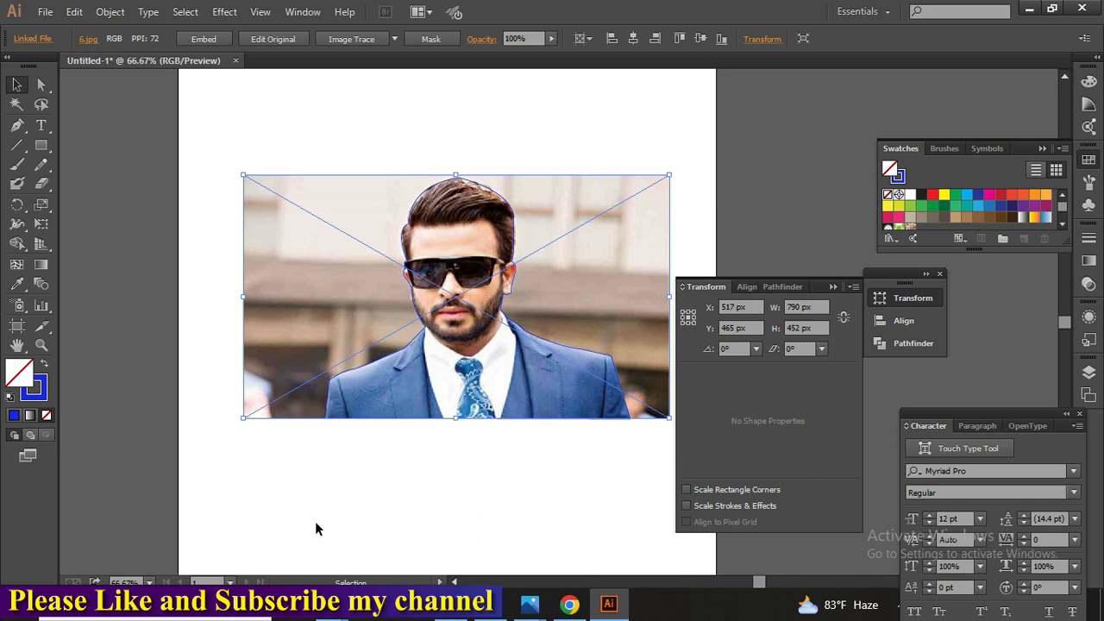
click(353, 163)
mouse_move(353, 123)
mouse_down()
mouse_move(451, 182)
mouse_move(521, 463)
mouse_up()
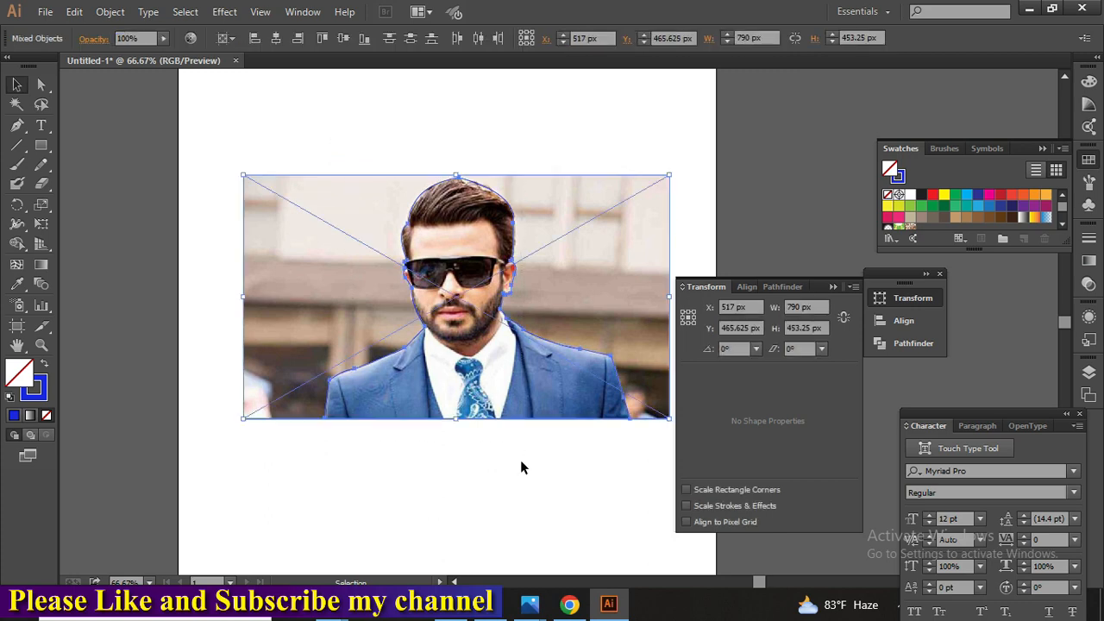
right_click(468, 287)
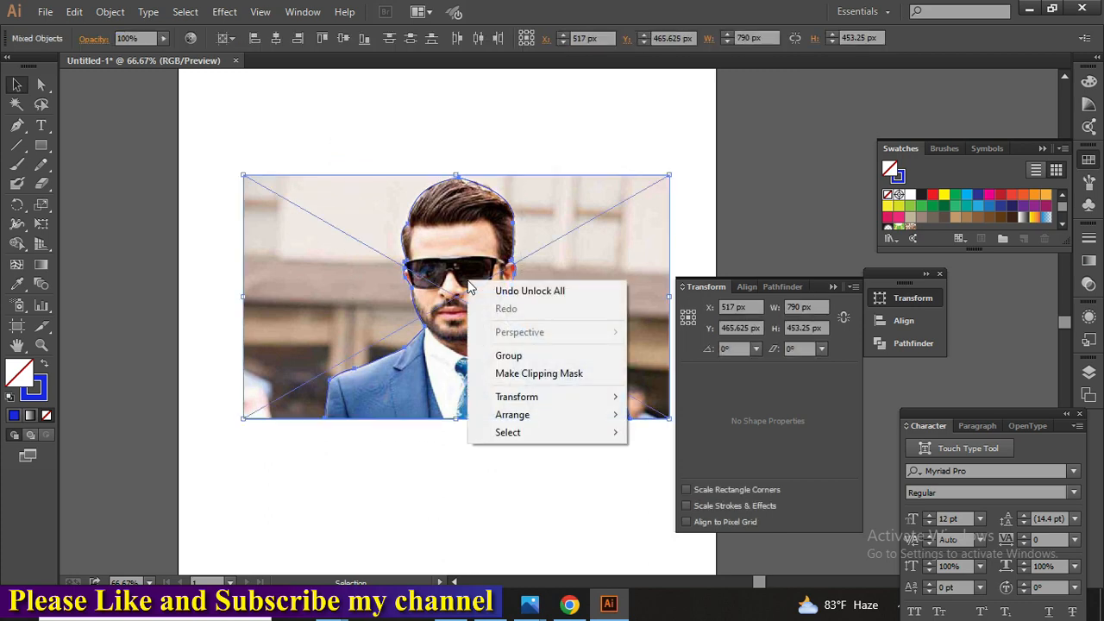
click(553, 380)
click(504, 498)
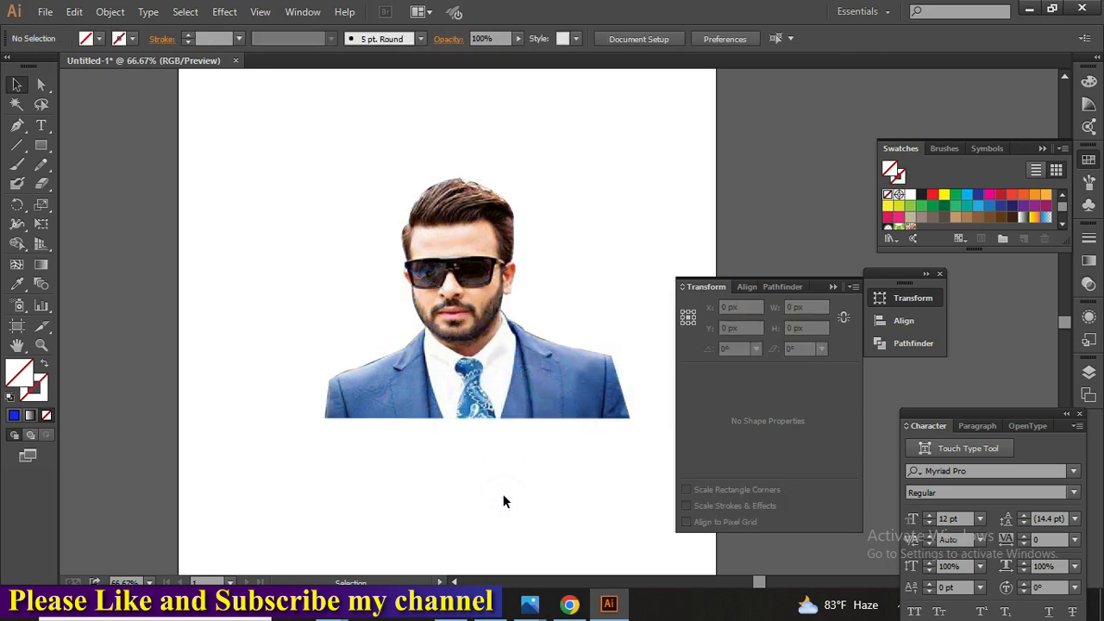
Scale the clipped cutout down to about 178 by 140 px and place it near the artboard's upper-left corner
scroll(504, 501, down, 1)
drag(478, 322, 413, 339)
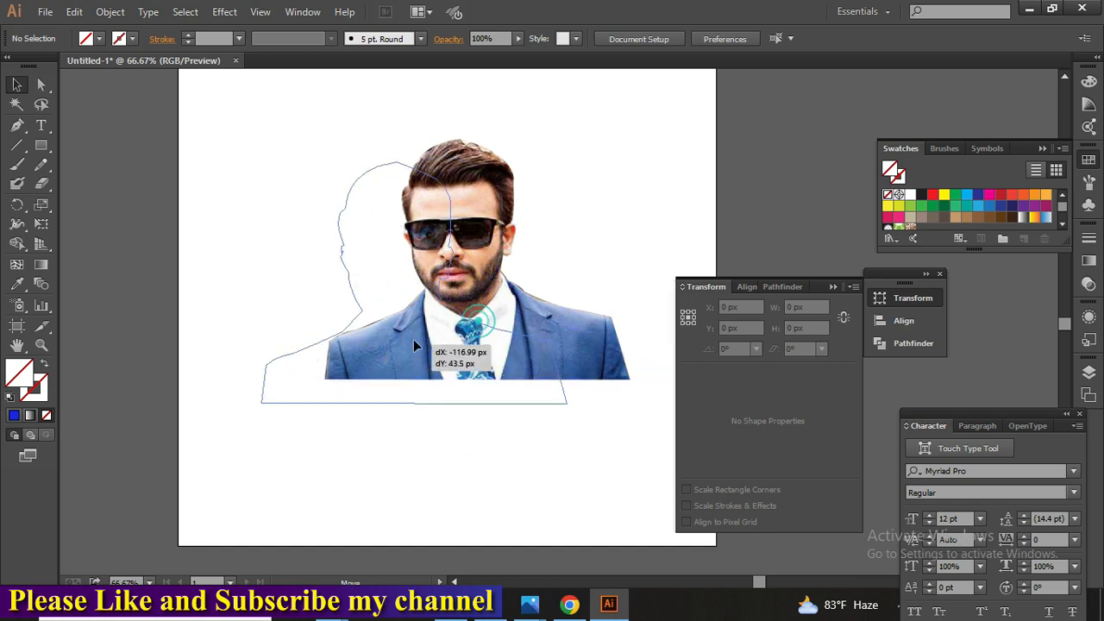
drag(564, 395, 461, 326)
drag(432, 326, 296, 179)
click(389, 315)
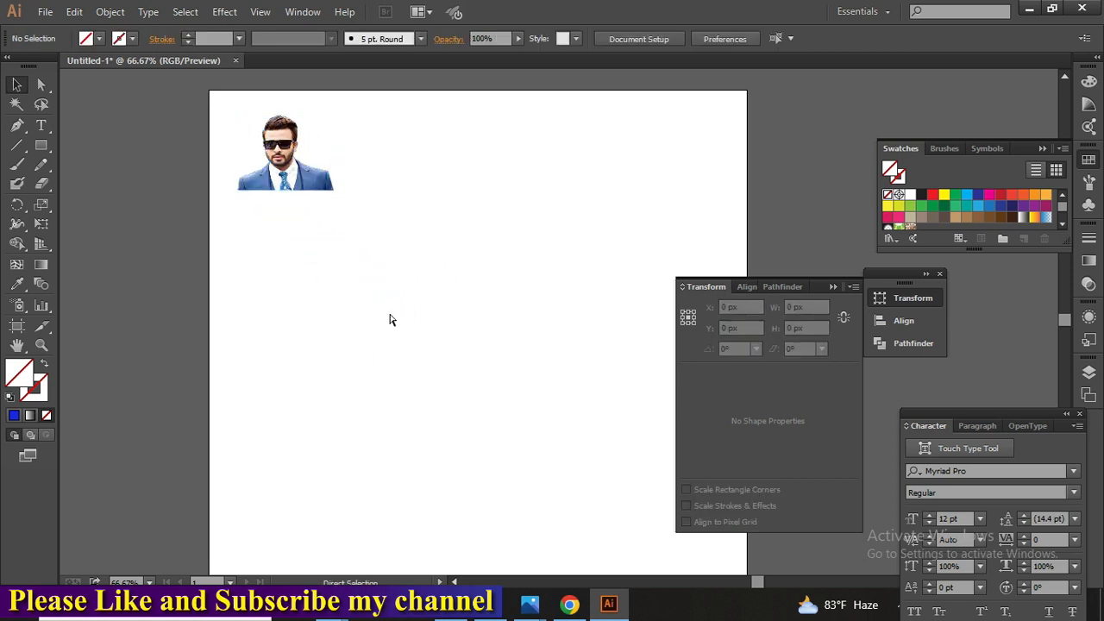
key(ctrl+1)
drag(390, 316, 507, 452)
drag(318, 257, 374, 259)
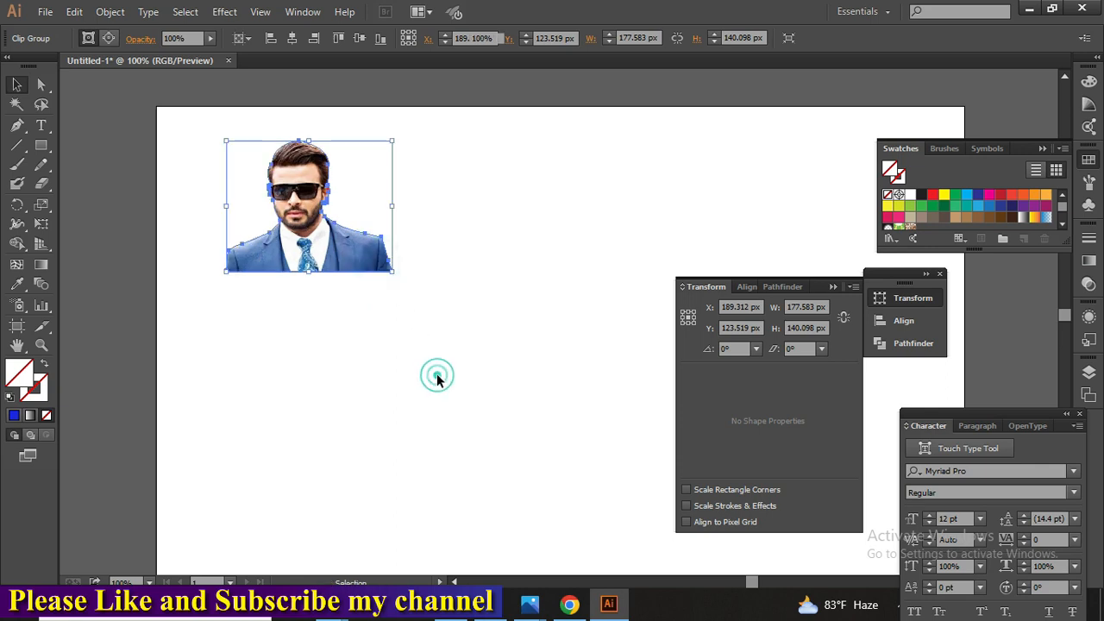
click(436, 375)
Draw a rectangle about 232 by 201 px beside the cutout and fill it with red
click(40, 145)
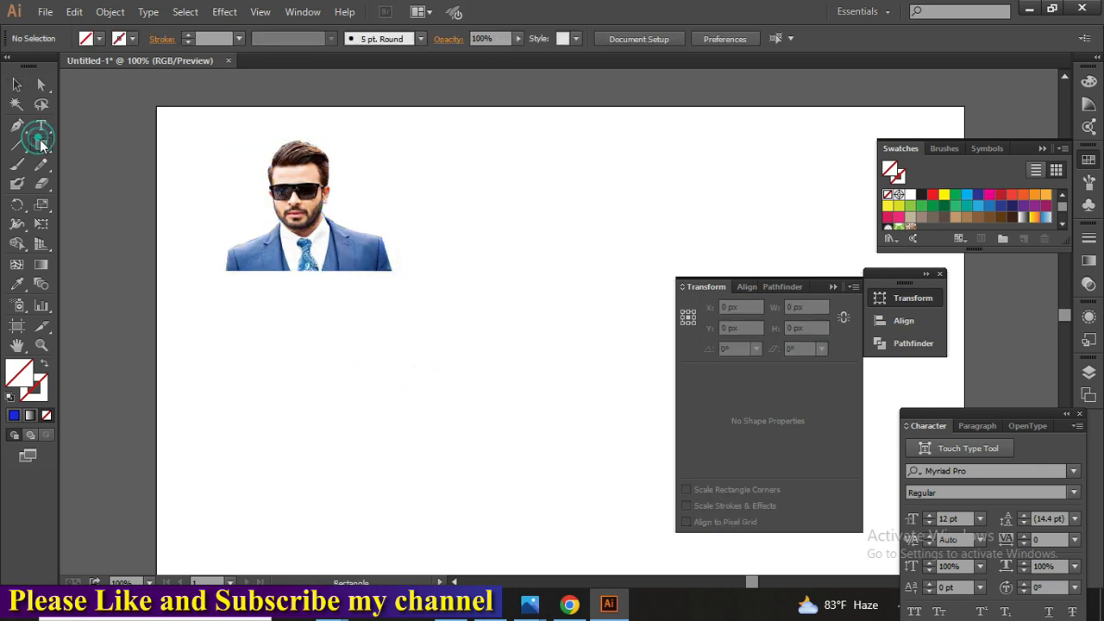
mouse_move(456, 156)
mouse_down()
mouse_move(501, 253)
mouse_move(629, 328)
mouse_move(645, 318)
mouse_up()
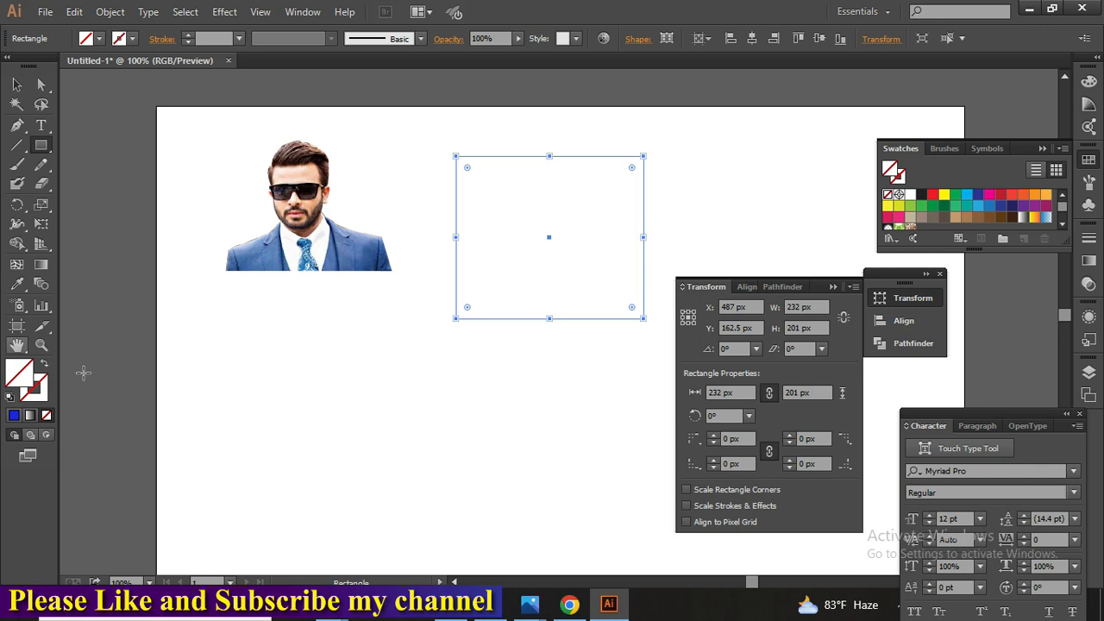
click(932, 195)
Move the red rectangle over the cutout and send it backward so it serves as the background
click(17, 84)
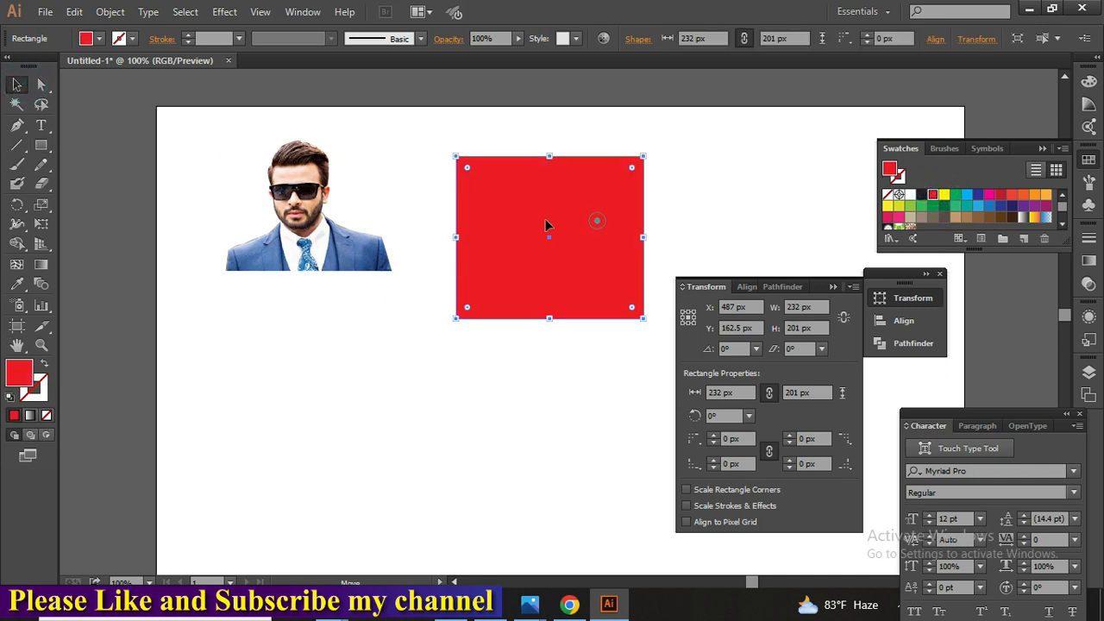
drag(601, 227, 359, 179)
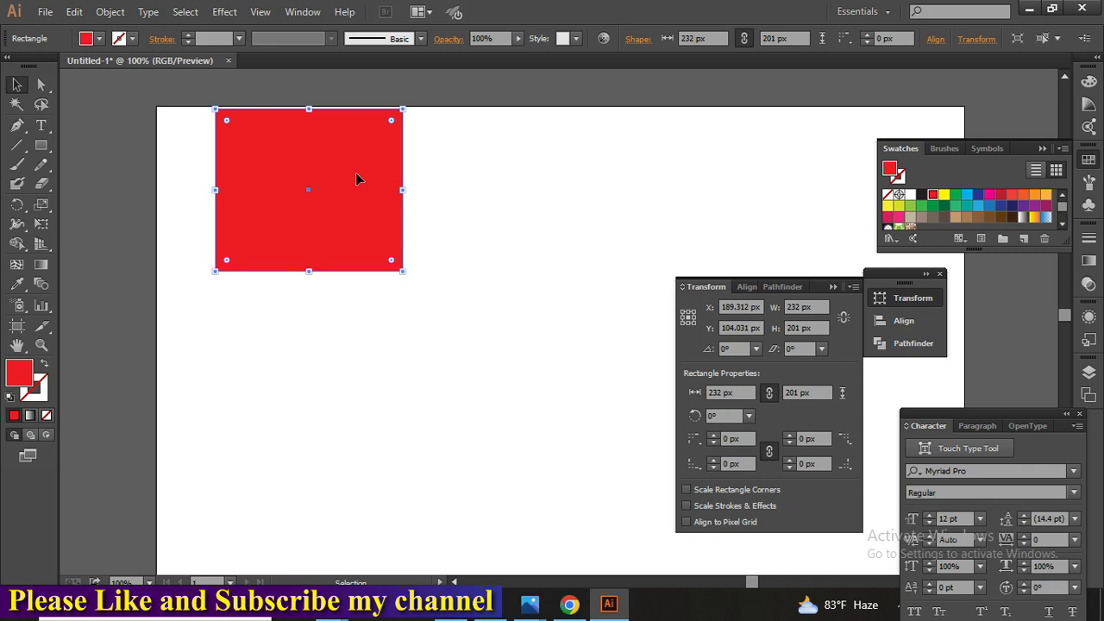
right_click(359, 181)
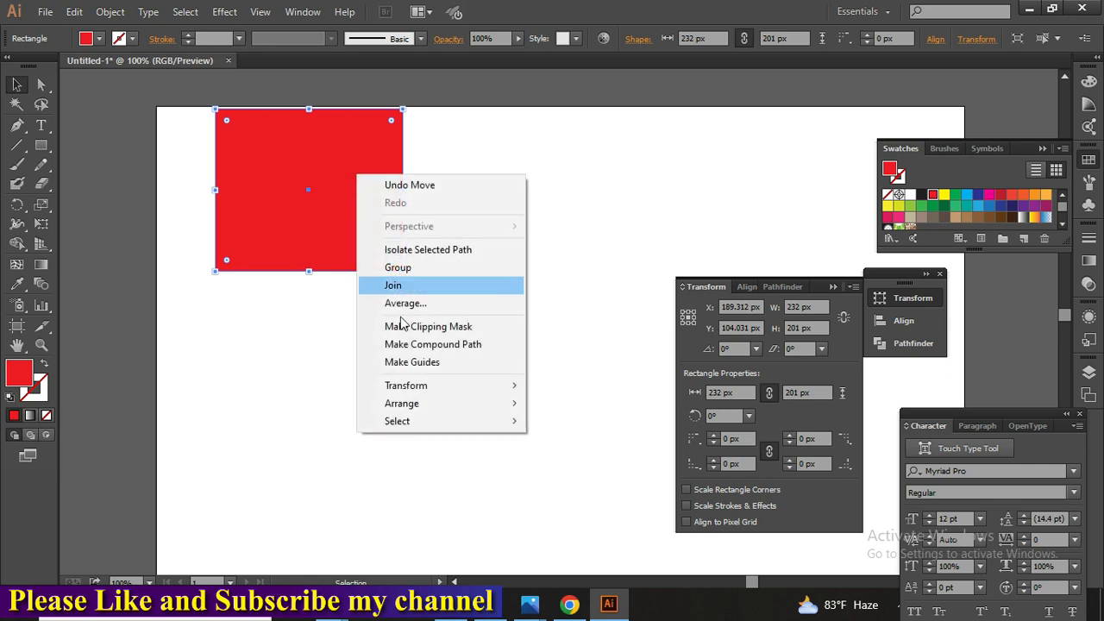
mouse_move(414, 403)
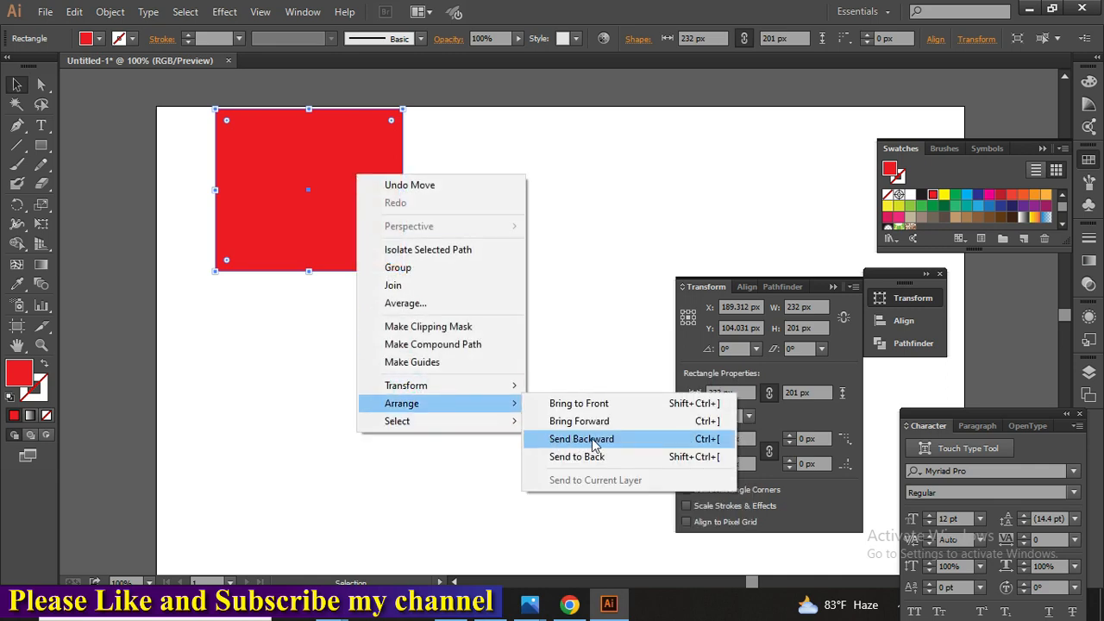
click(592, 439)
click(426, 425)
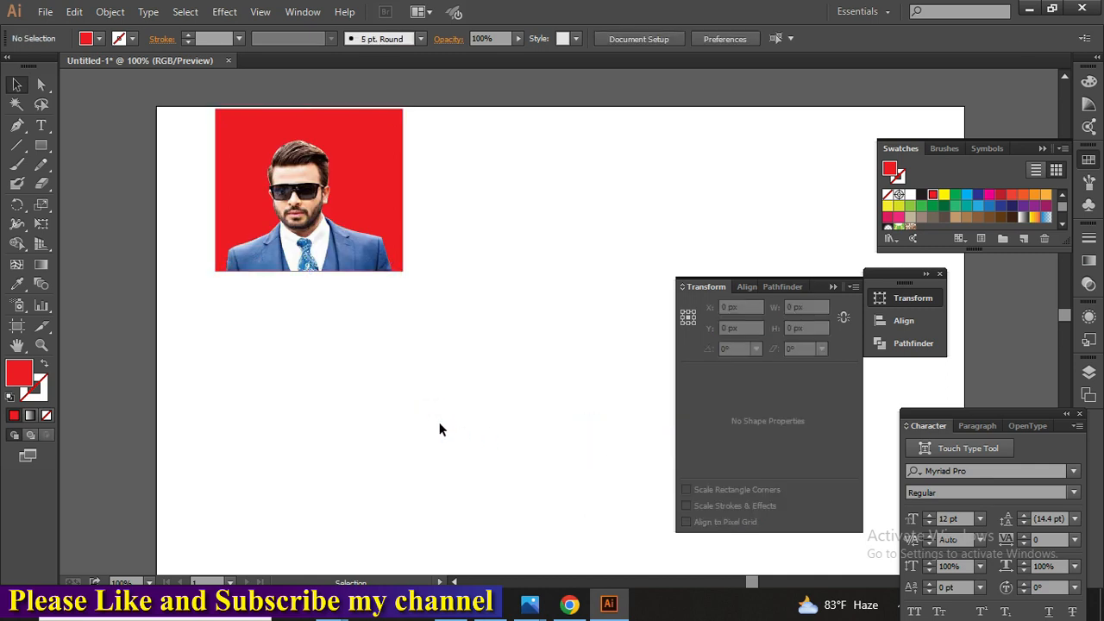
Trim the red background's sides and top to fit the man, making it about 205 by 184 px
scroll(440, 424, up, 1)
scroll(442, 423, up, 1)
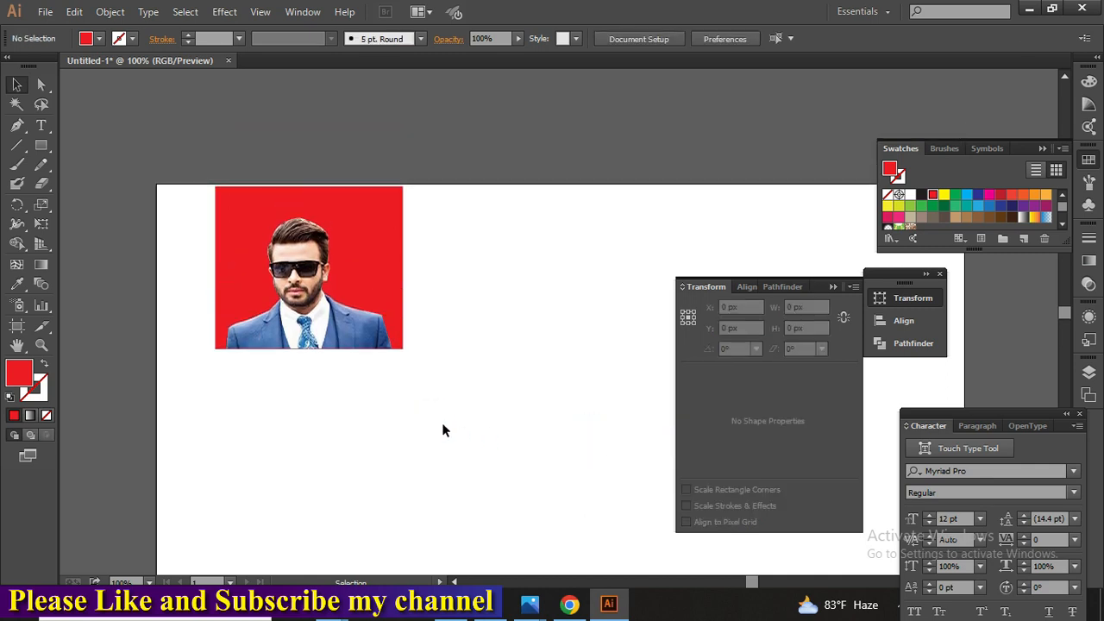
scroll(441, 422, up, 1)
drag(428, 420, 540, 475)
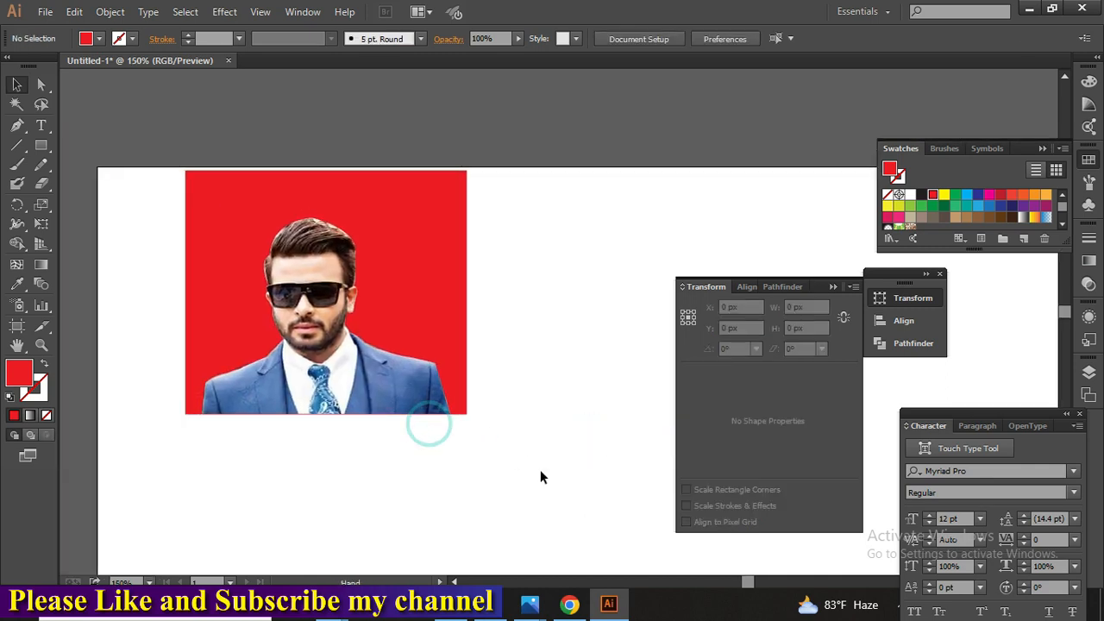
click(453, 319)
drag(467, 293, 451, 292)
drag(190, 297, 206, 293)
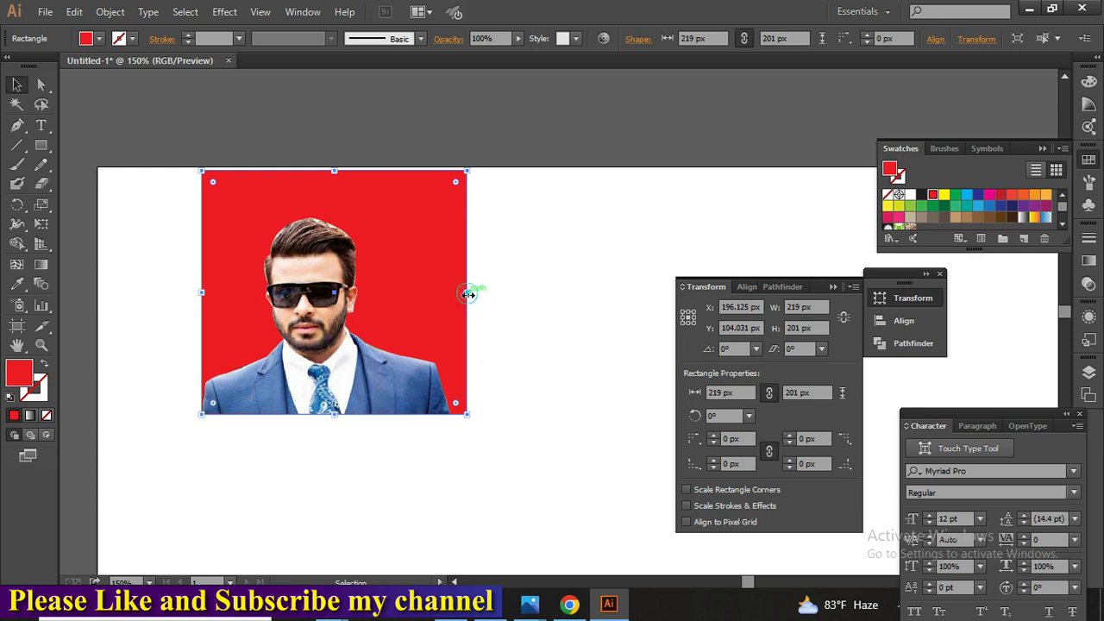
drag(467, 292, 451, 291)
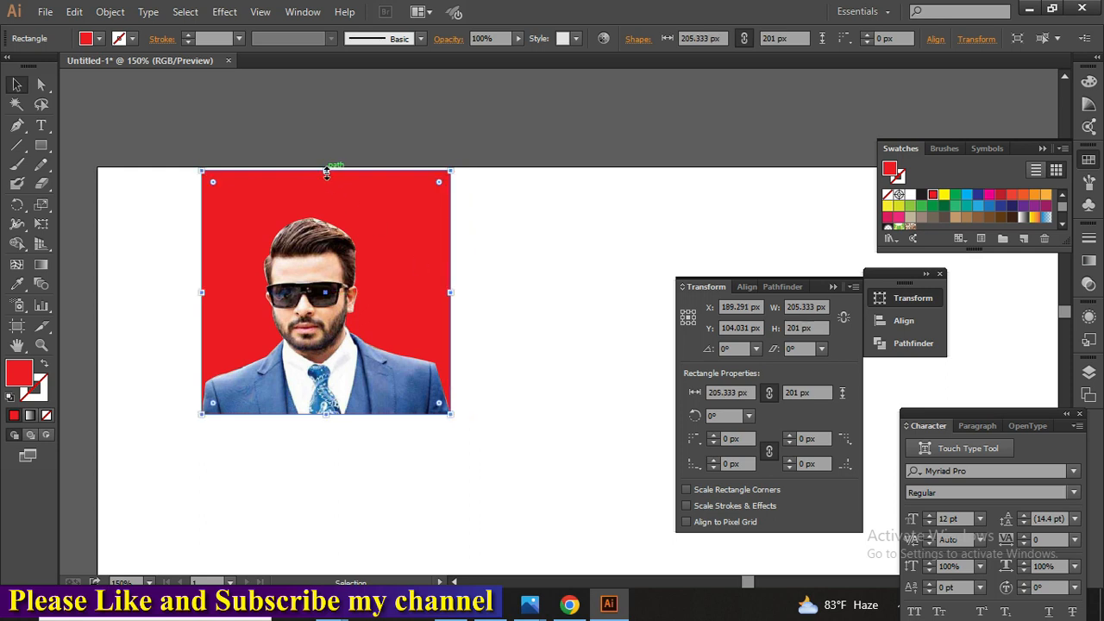
drag(325, 170, 325, 189)
click(17, 83)
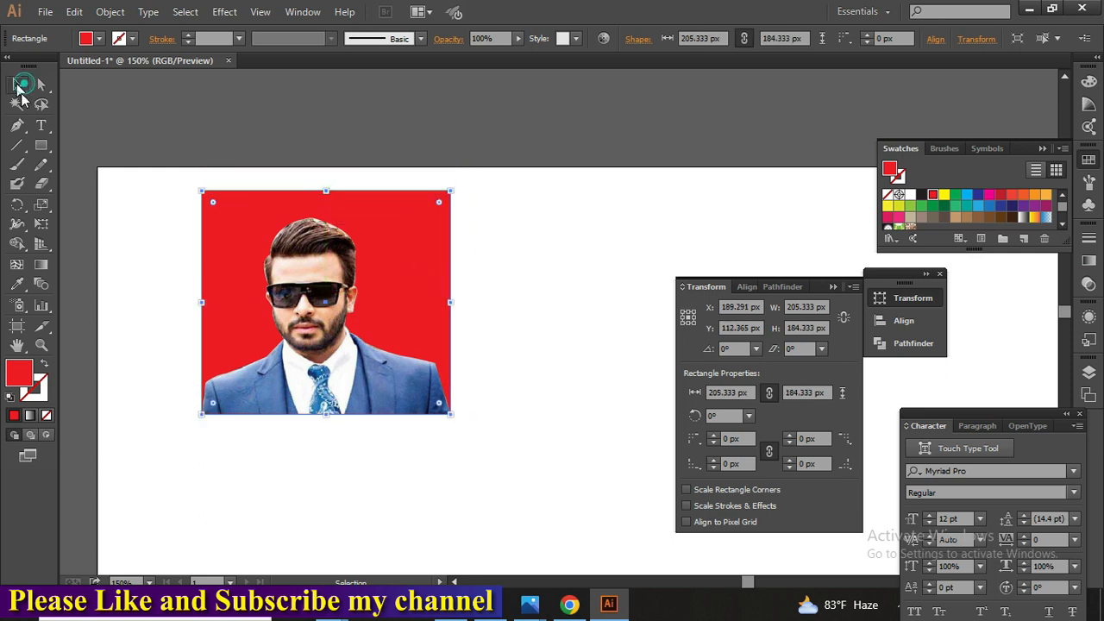
click(135, 264)
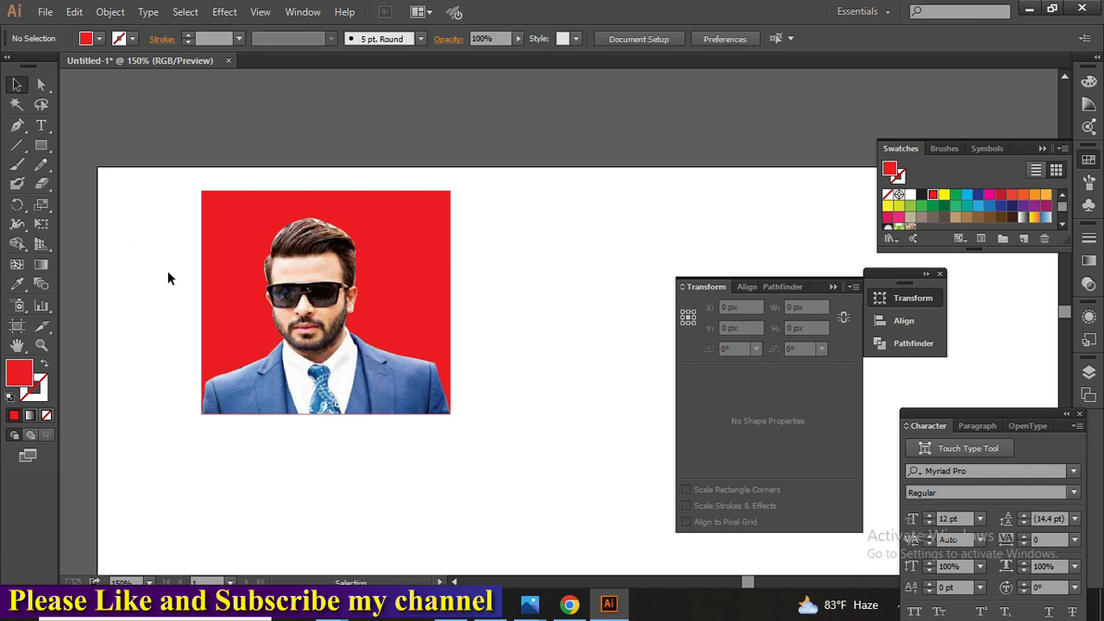
Group the cutout and its red background rectangle
drag(171, 227, 433, 421)
right_click(395, 296)
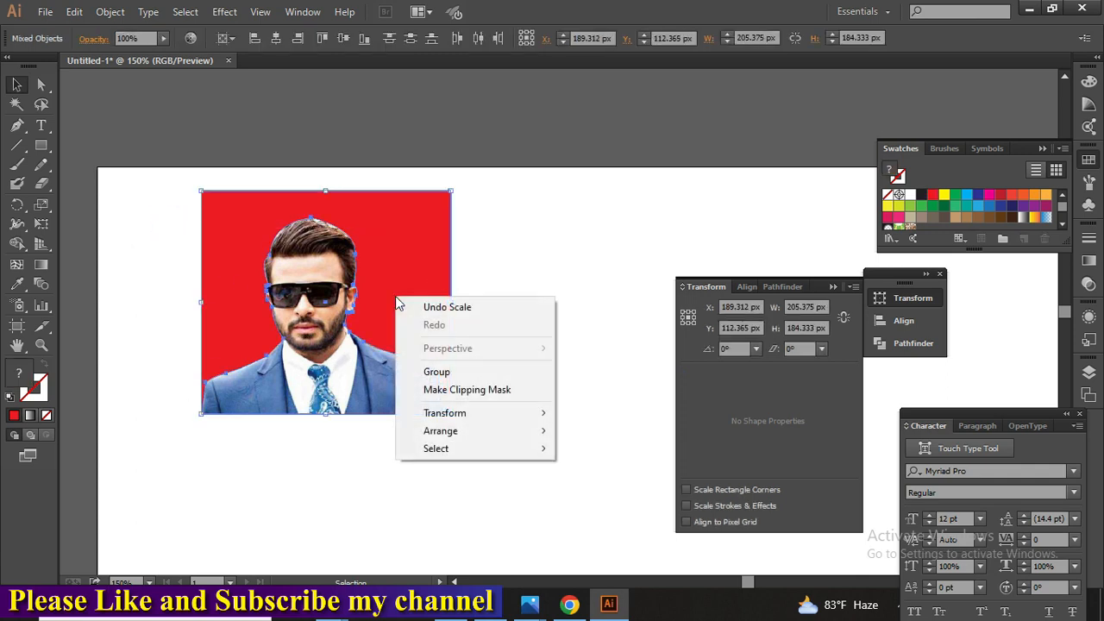
click(436, 370)
click(510, 440)
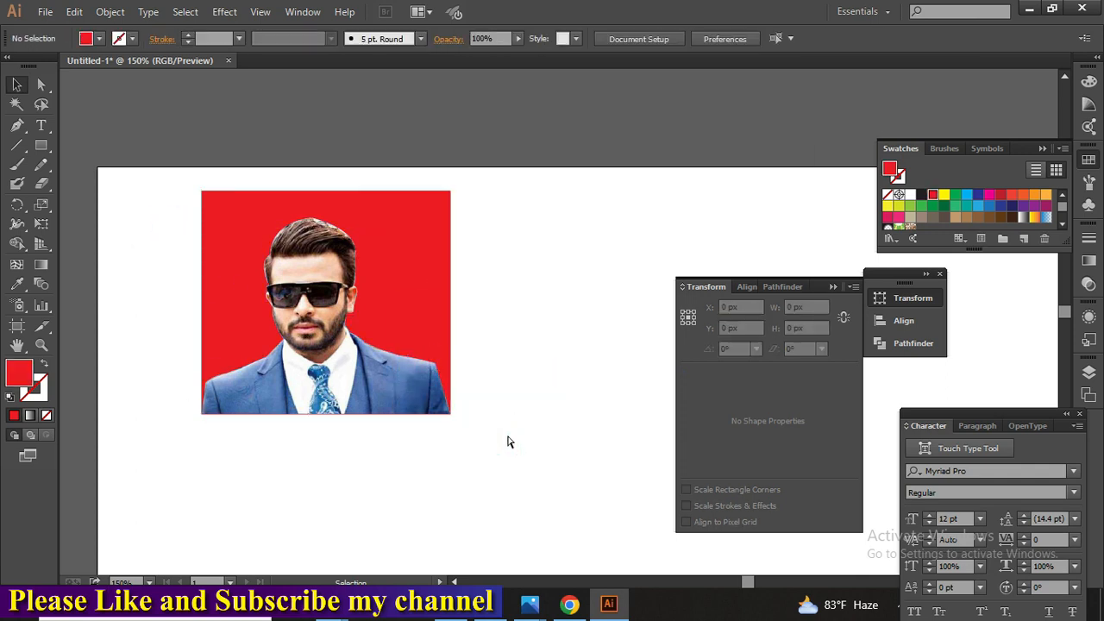
Recolor the portrait group's background with the light blue swatch
key(ctrl+minus)
key(ctrl+minus)
drag(499, 432, 271, 378)
click(407, 345)
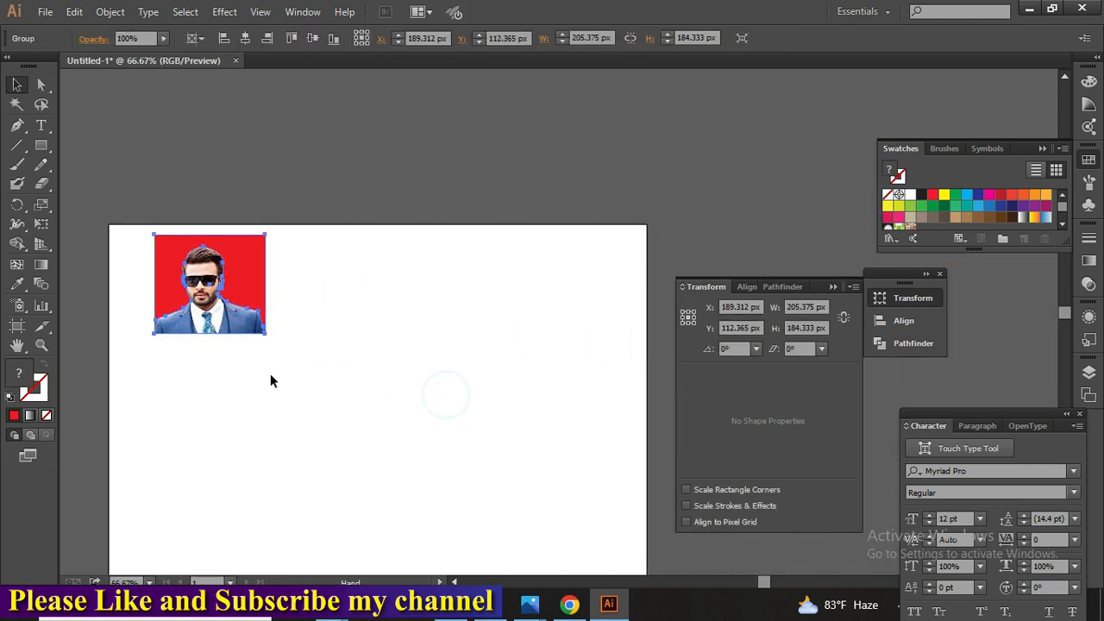
click(411, 416)
click(263, 269)
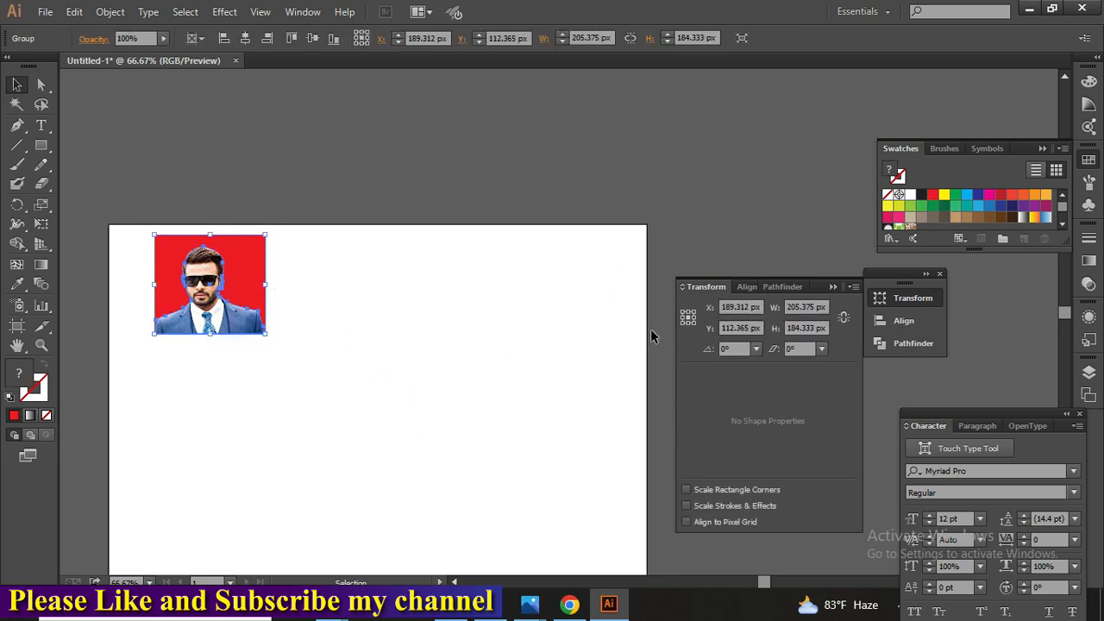
click(955, 195)
click(968, 195)
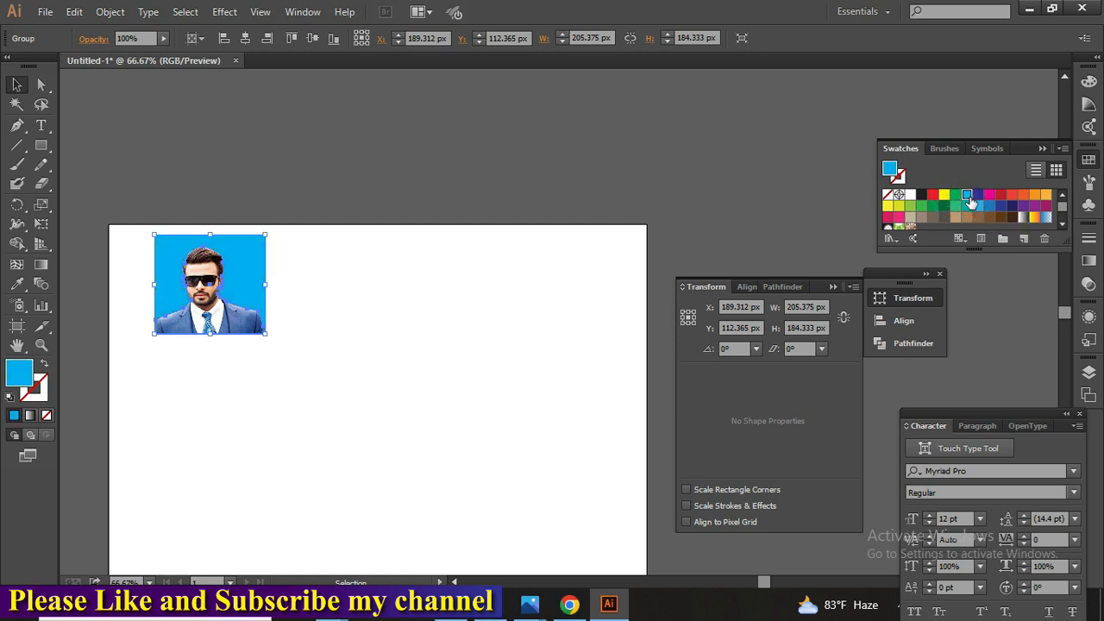
click(498, 345)
Shift the portrait group within the artboard's upper-left corner and place a copy to its right with a small gap
drag(440, 382, 607, 333)
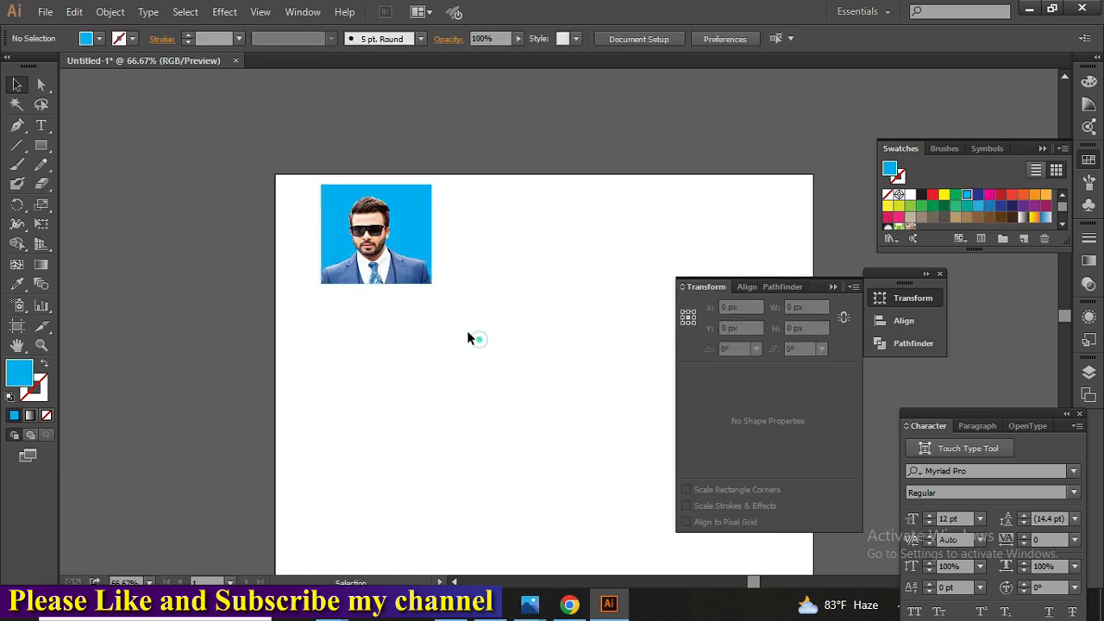
drag(477, 339, 317, 190)
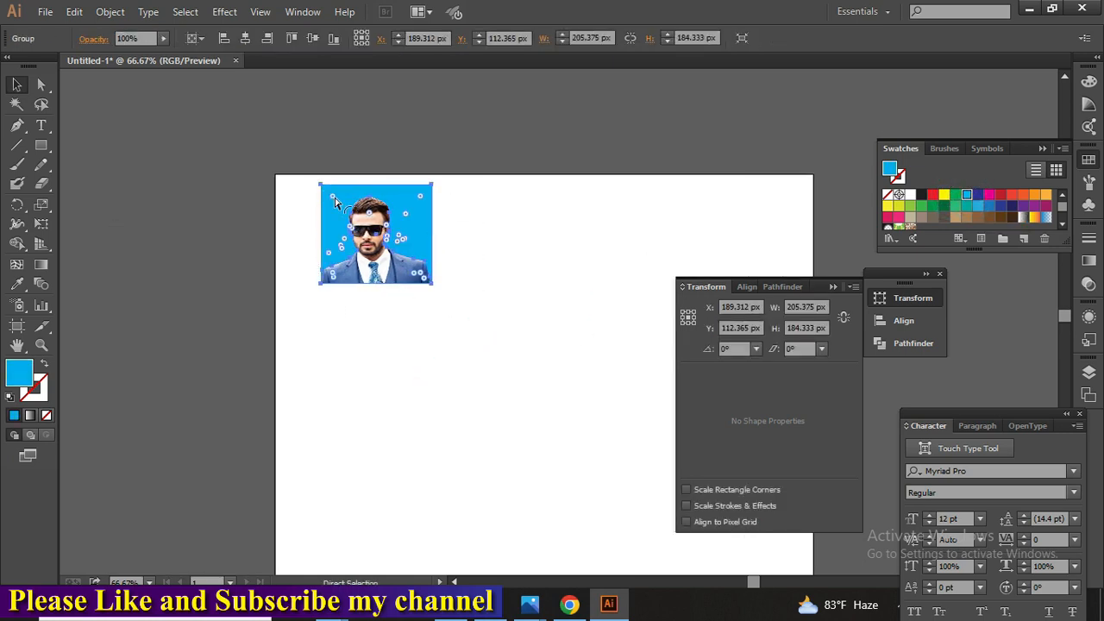
drag(365, 234, 473, 255)
drag(449, 325, 382, 308)
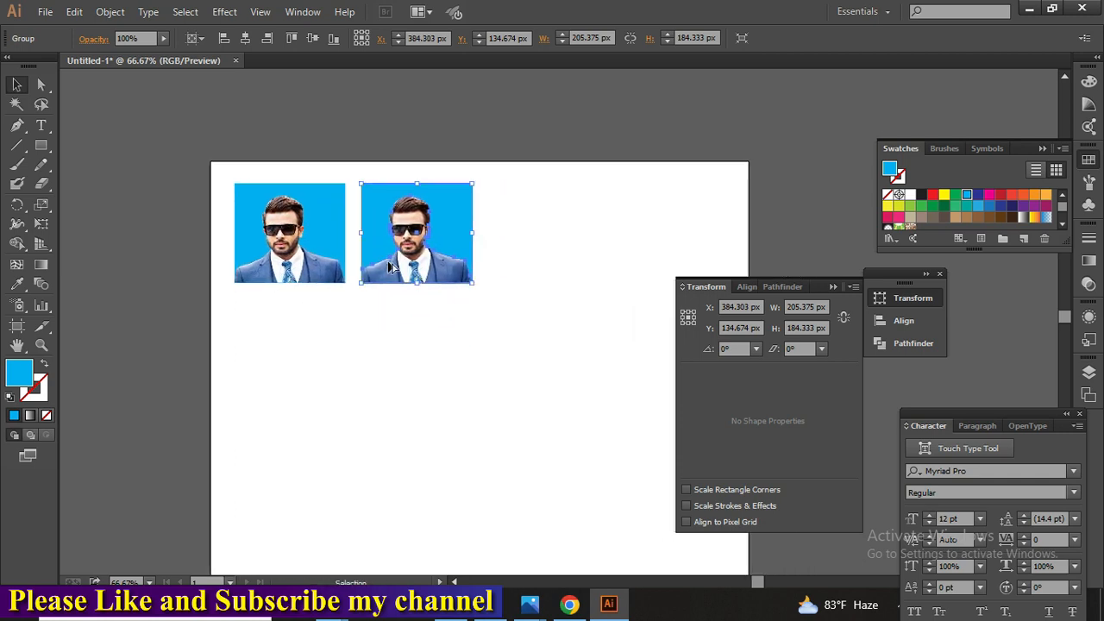
Repeat the duplication and add one more copy to complete a top row of four portraits
key(ctrl+d)
drag(497, 329, 339, 303)
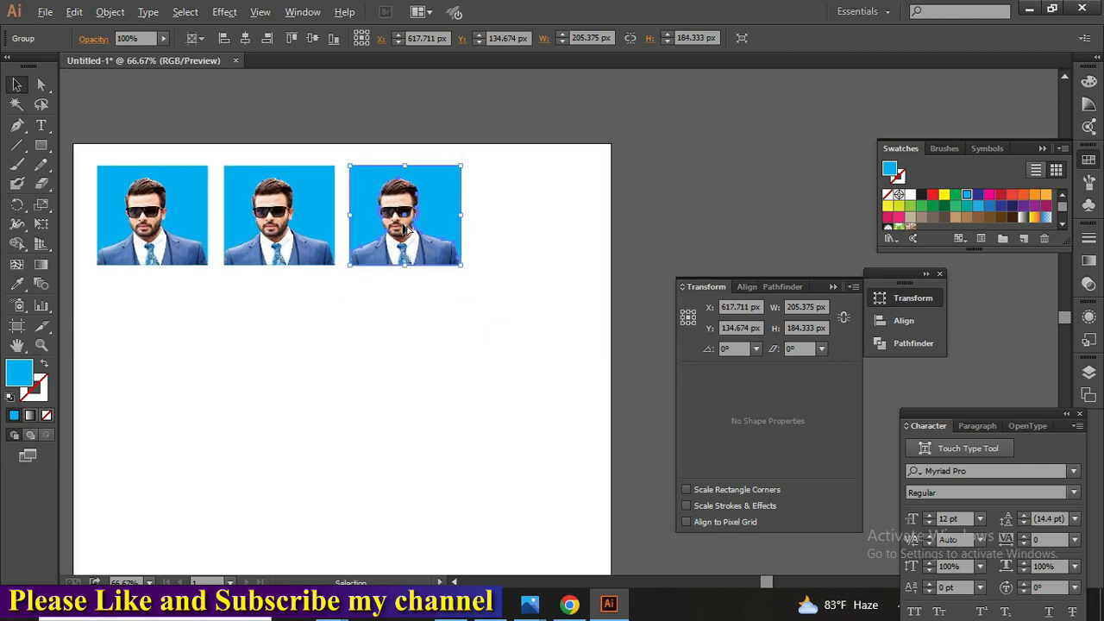
drag(407, 229, 527, 233)
drag(512, 291, 547, 257)
click(553, 288)
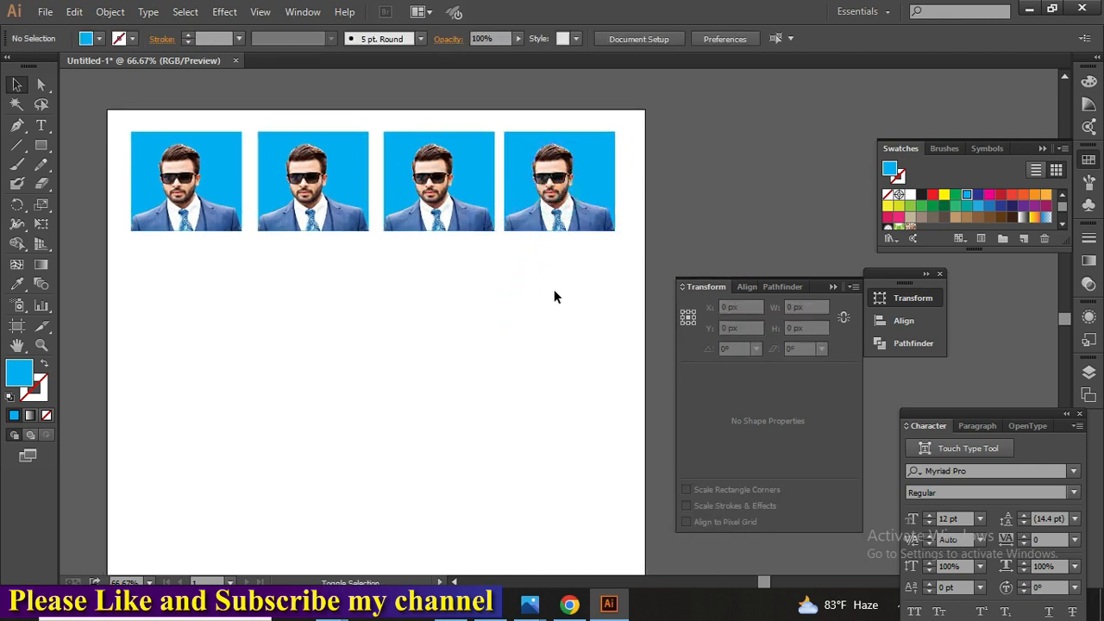
Copy the portrait beneath each one in the top row to form a second row of four
click(554, 207)
drag(553, 207, 307, 326)
click(198, 323)
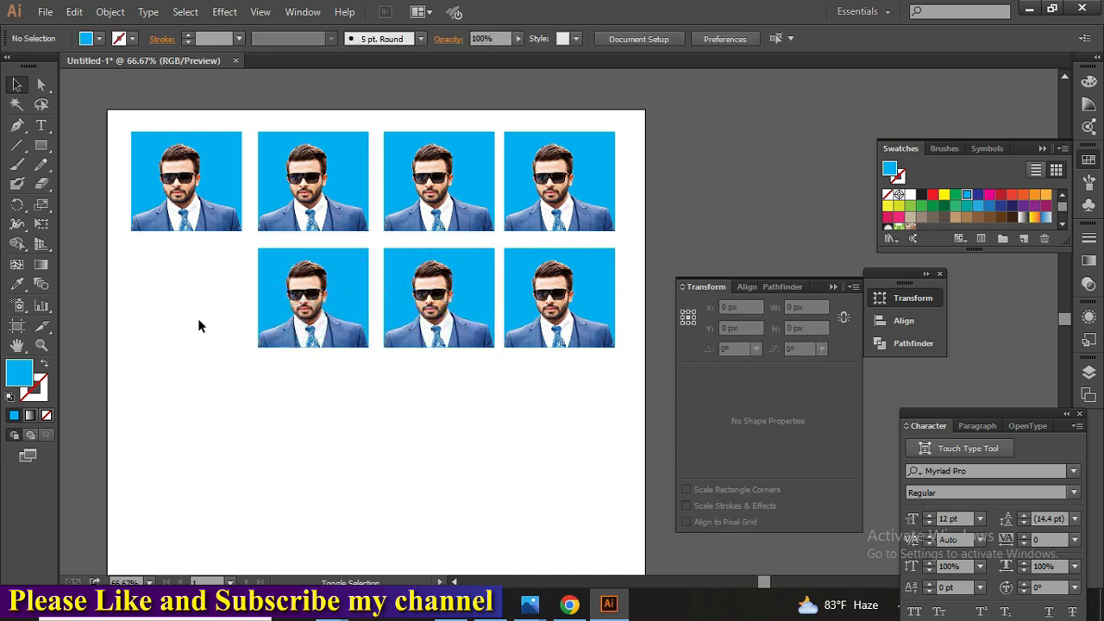
drag(228, 259, 204, 318)
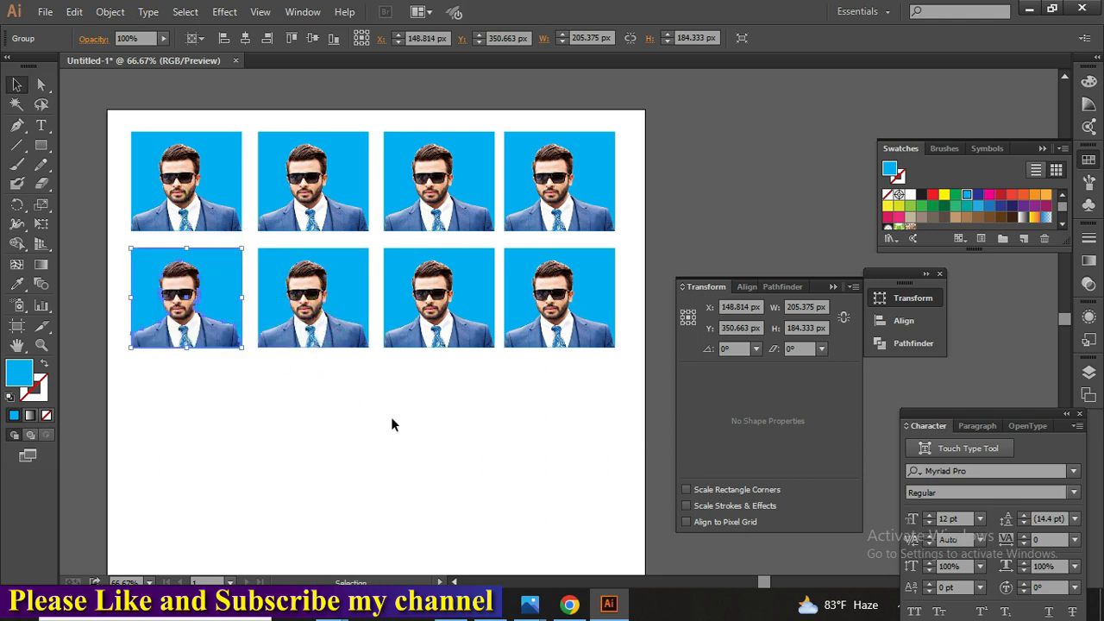
click(390, 417)
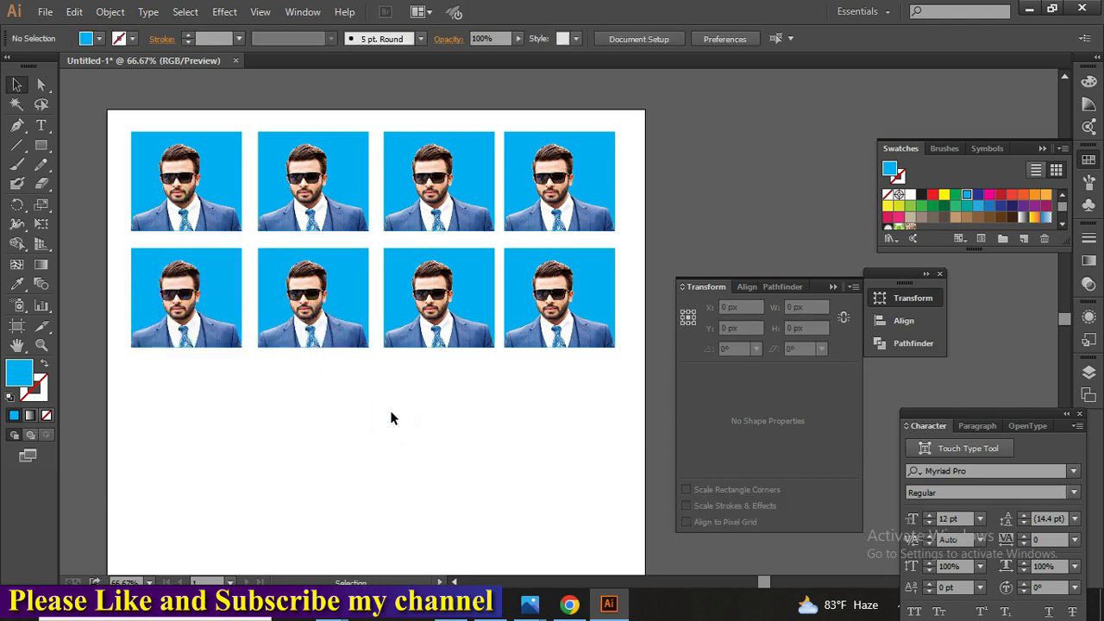